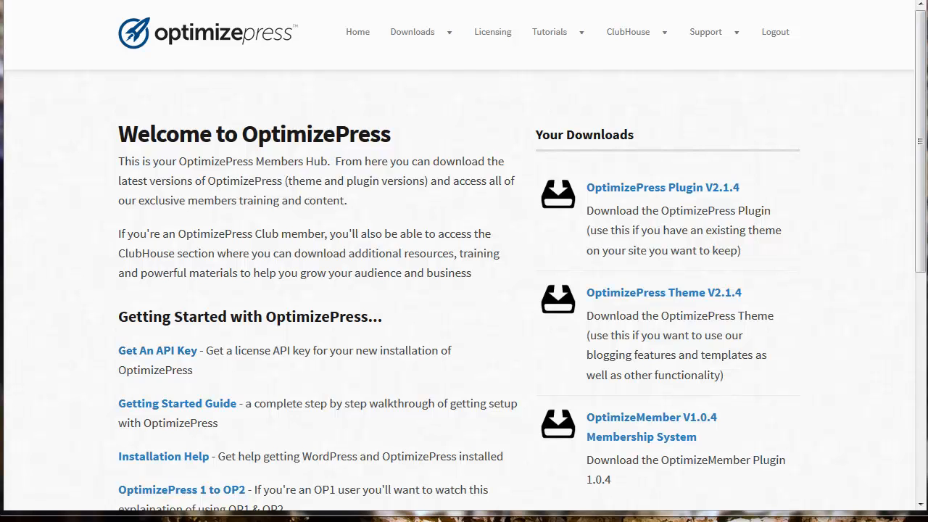
mouse_move(756, 184)
mouse_down()
mouse_move(764, 193)
mouse_move(787, 171)
mouse_up()
mouse_move(834, 143)
mouse_down()
mouse_move(814, 196)
mouse_move(796, 195)
mouse_move(818, 196)
mouse_up()
drag(838, 253, 847, 251)
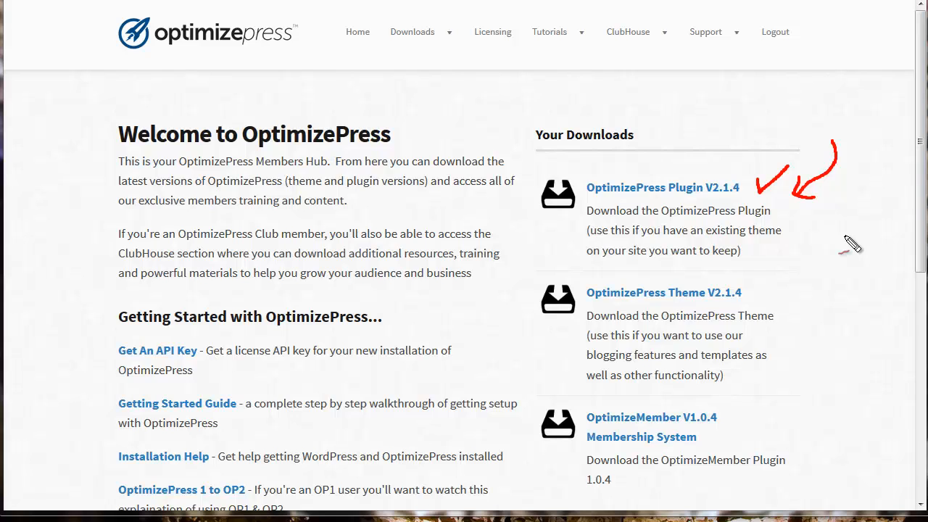
mouse_move(850, 249)
mouse_down()
mouse_move(833, 285)
mouse_move(798, 294)
mouse_move(823, 297)
mouse_up()
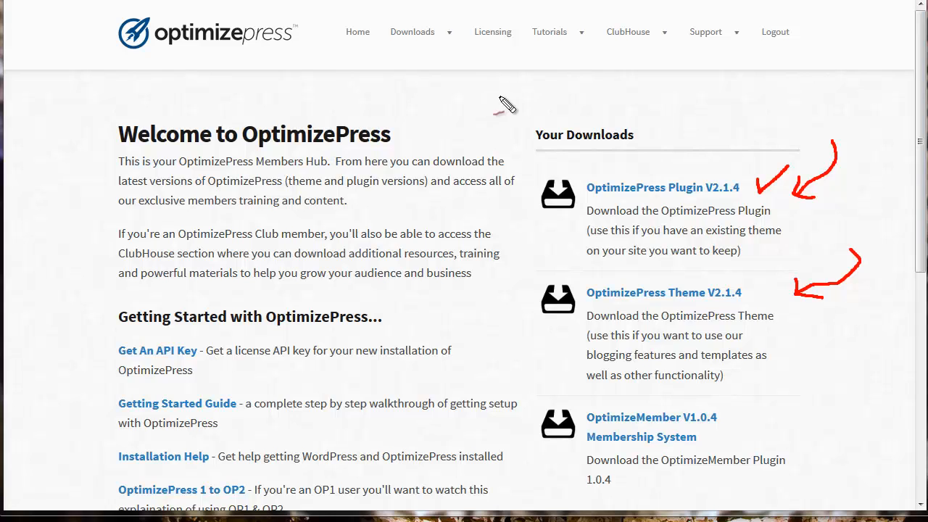
mouse_move(562, 108)
mouse_down()
mouse_move(538, 151)
mouse_move(651, 137)
mouse_move(534, 122)
mouse_up()
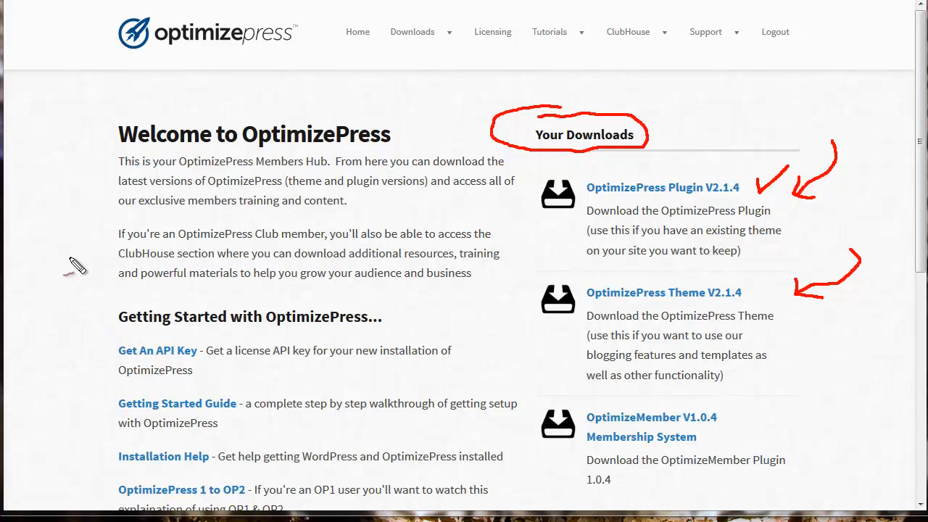
mouse_move(68, 256)
mouse_down()
mouse_move(41, 320)
mouse_move(99, 346)
mouse_move(79, 355)
mouse_up()
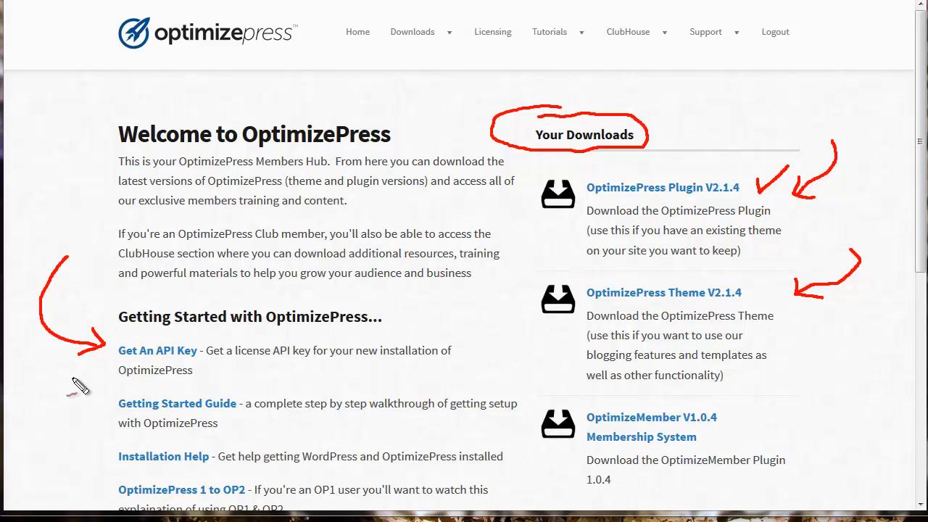
key(Escape)
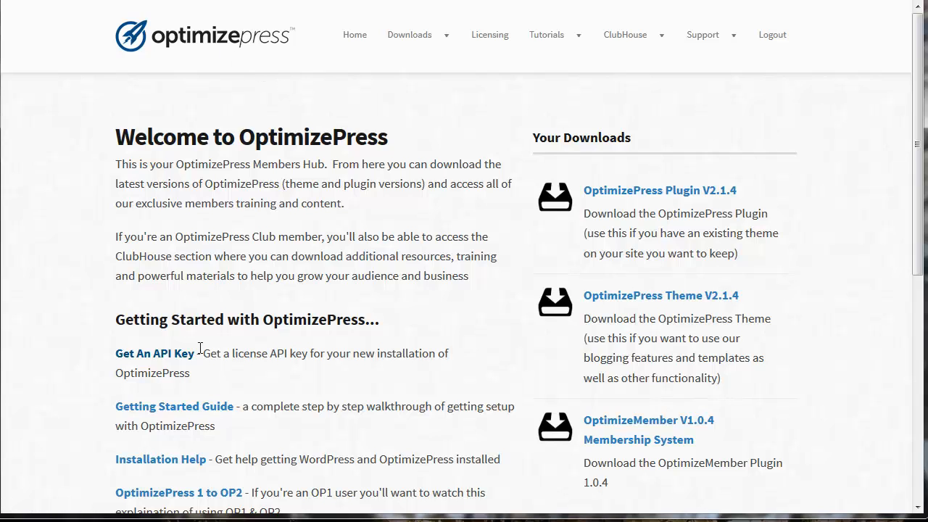
Step: Open the Get An API Key page and examine the registered API keys, their URLs and the licensing notes
click(145, 360)
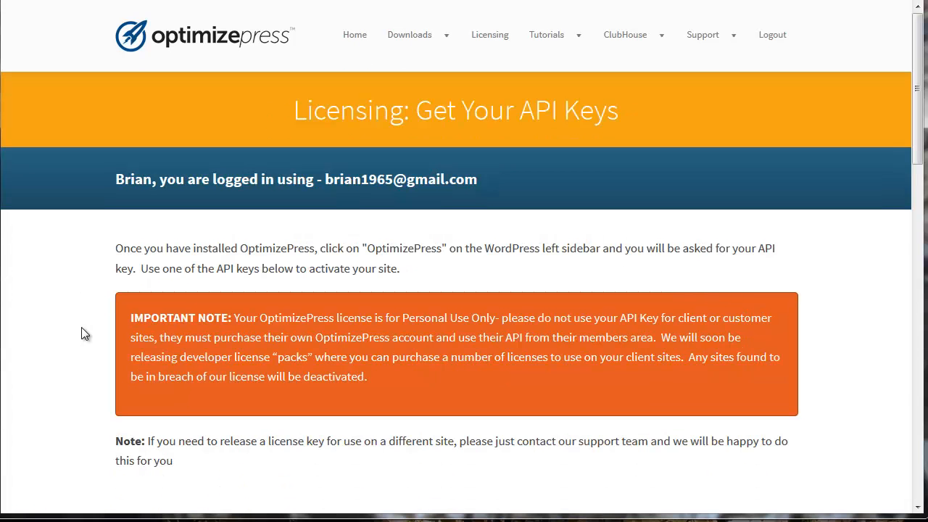
scroll(86, 323, down, 3)
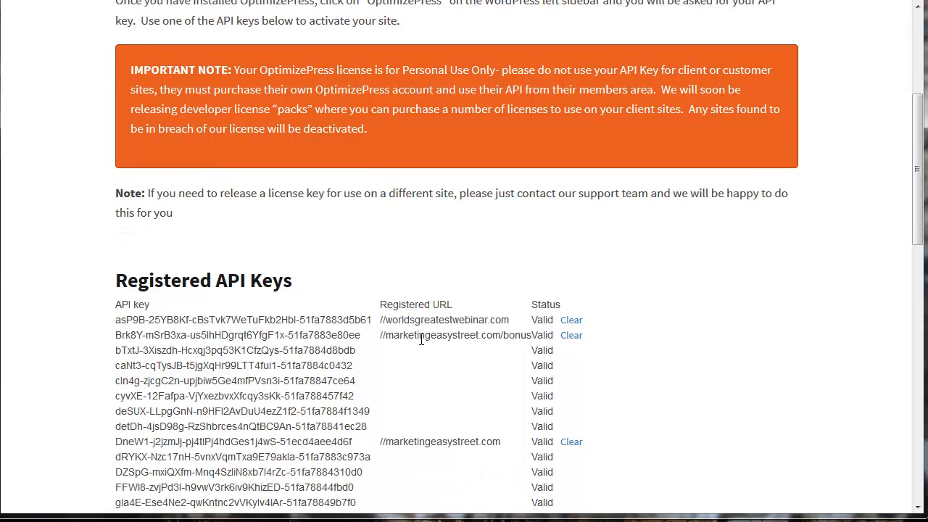
drag(404, 335, 481, 337)
click(539, 440)
drag(411, 442, 497, 441)
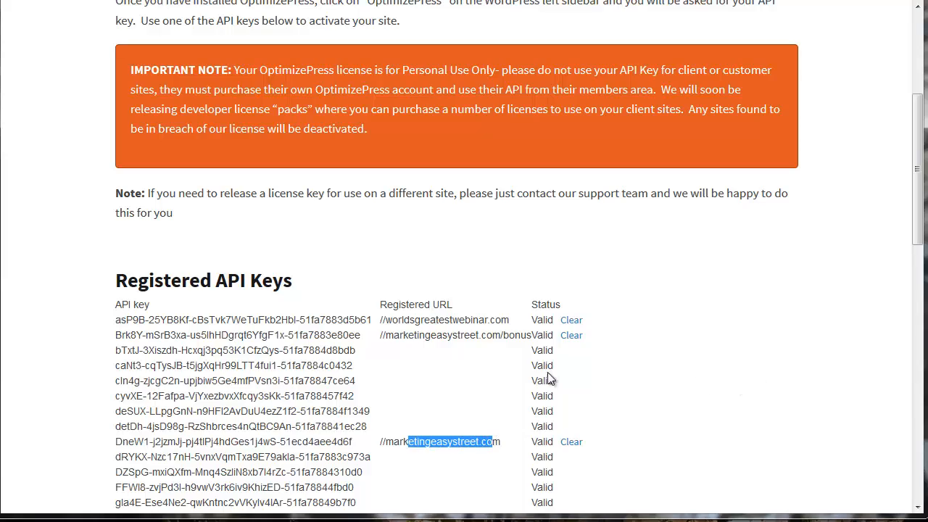
scroll(656, 323, down, 10)
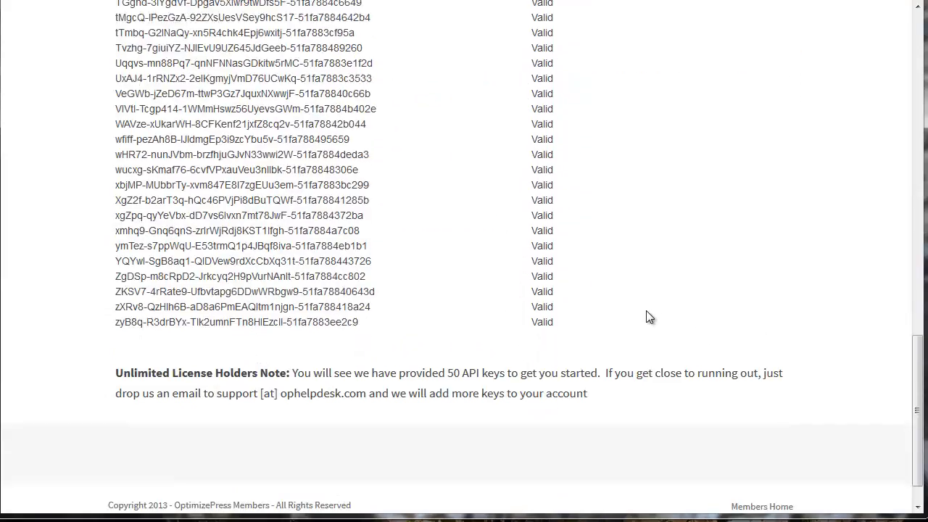
scroll(680, 328, up, 10)
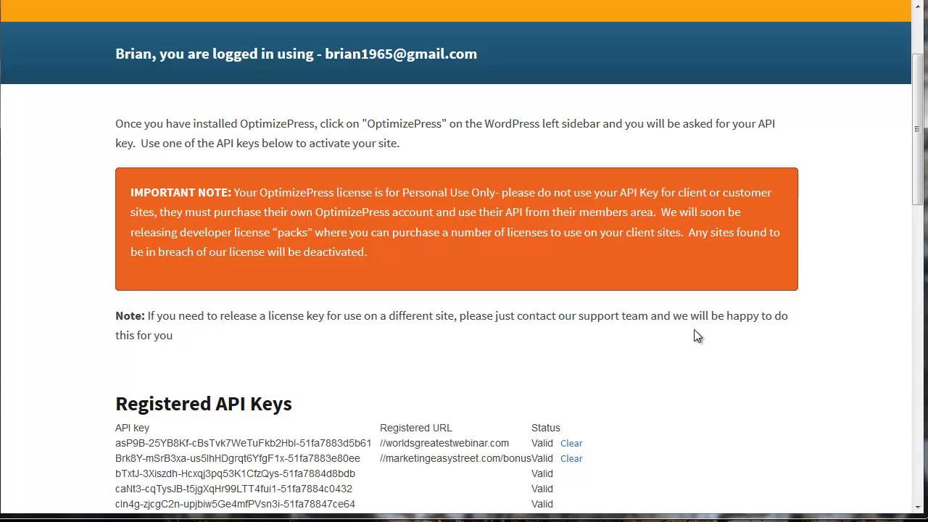
scroll(679, 343, down, 1)
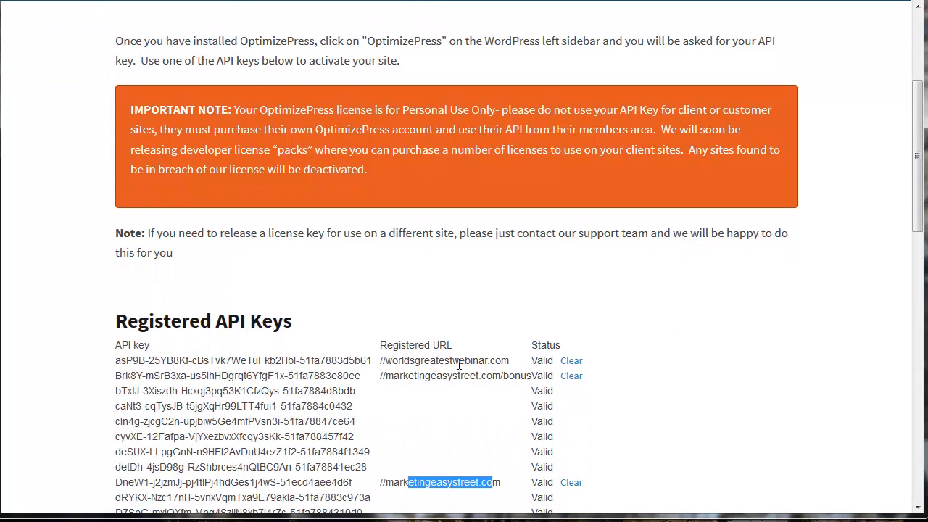
scroll(550, 333, up, 3)
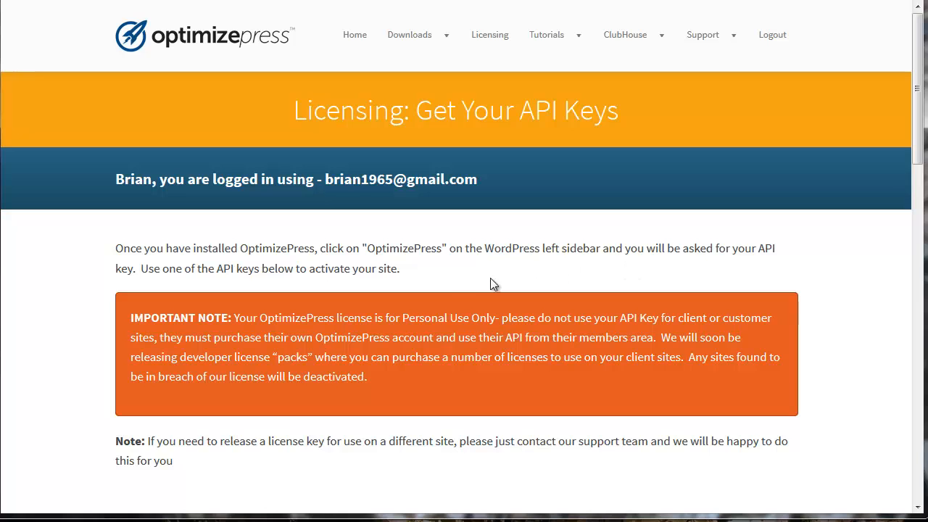
scroll(479, 301, down, 3)
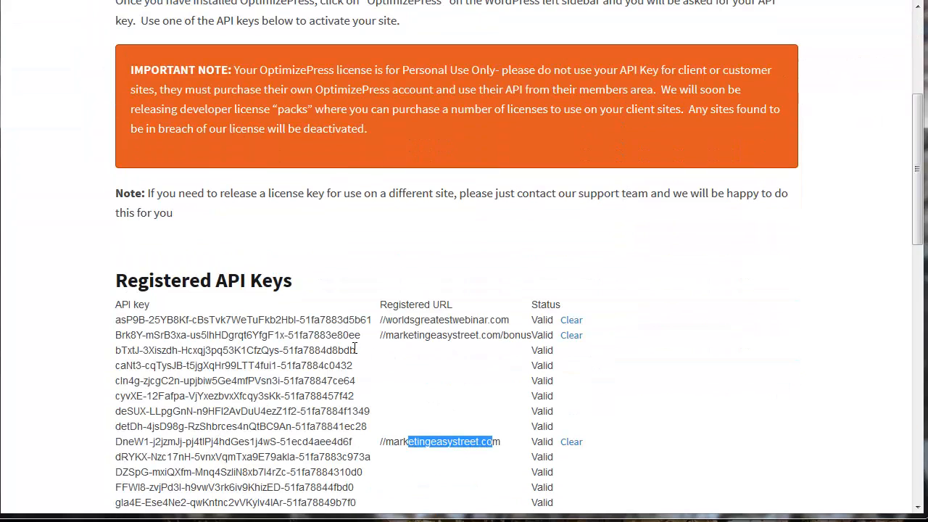
Step: Select an API key without a registered URL in the Registered API Keys list
drag(356, 351, 114, 351)
scroll(680, 212, up, 1)
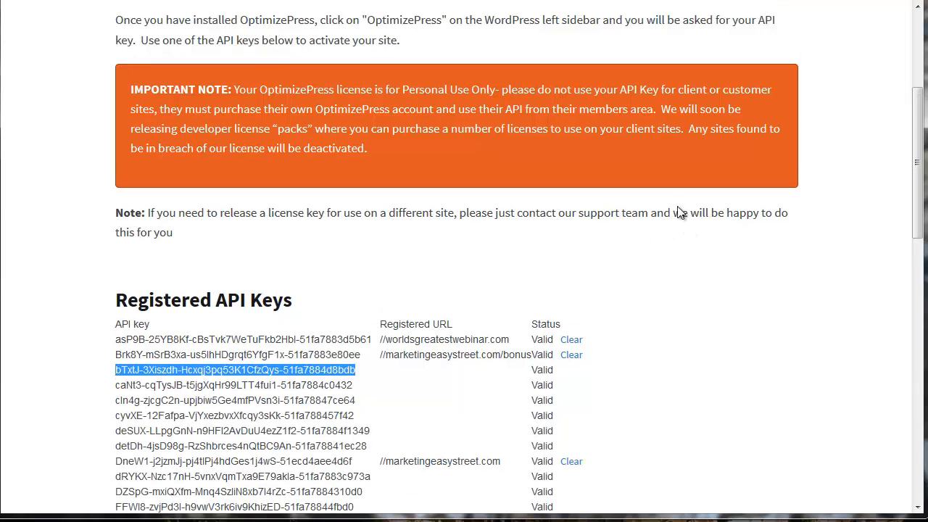
scroll(680, 213, up, 3)
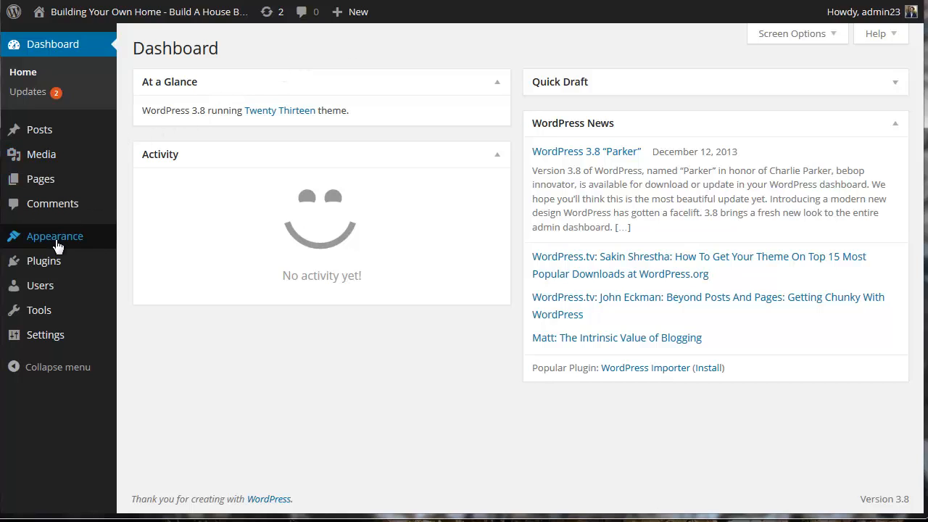
Step: Switch to the WordPress dashboard and open the theme installation page for uploading a .zip theme
mouse_move(58, 245)
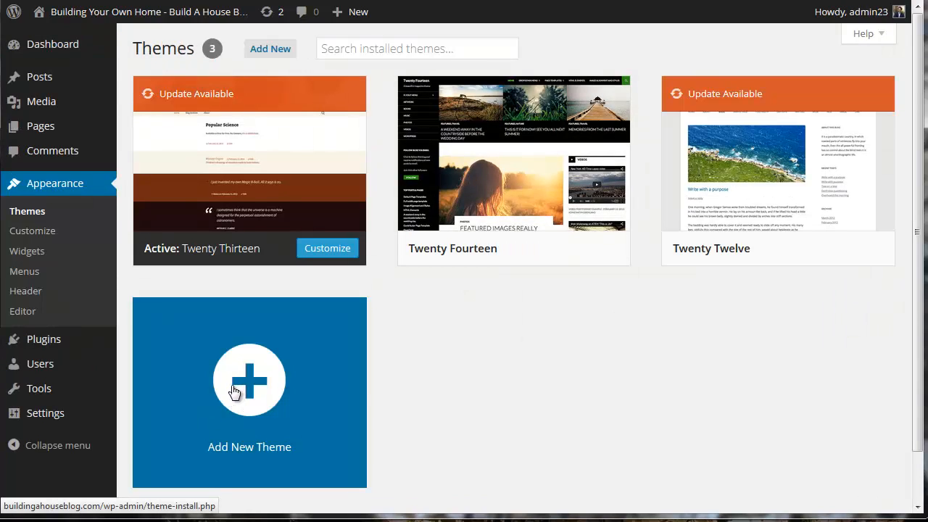
click(234, 393)
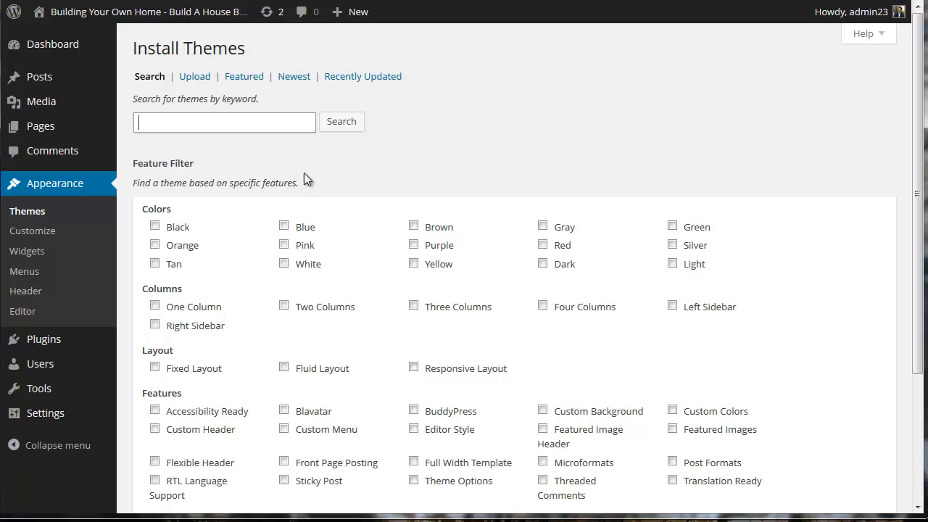
click(190, 79)
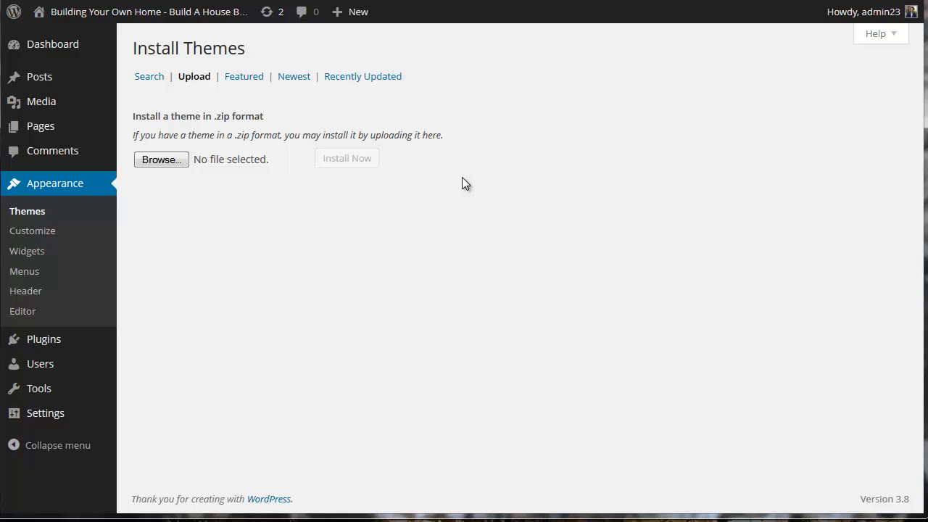
Step: Choose op2-2.1.4.zip from the OptimizePress folder on Local Disk (E:) as the theme file
click(165, 157)
double_click(566, 2)
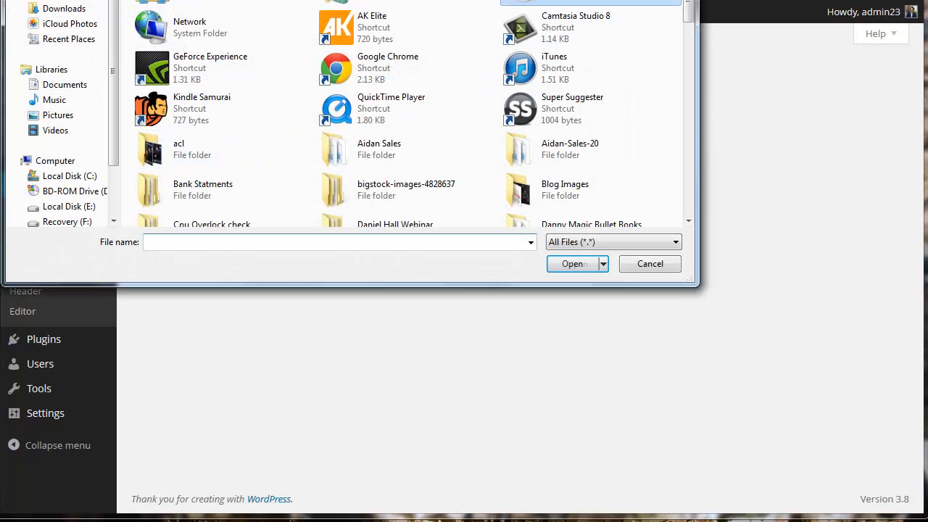
double_click(428, 15)
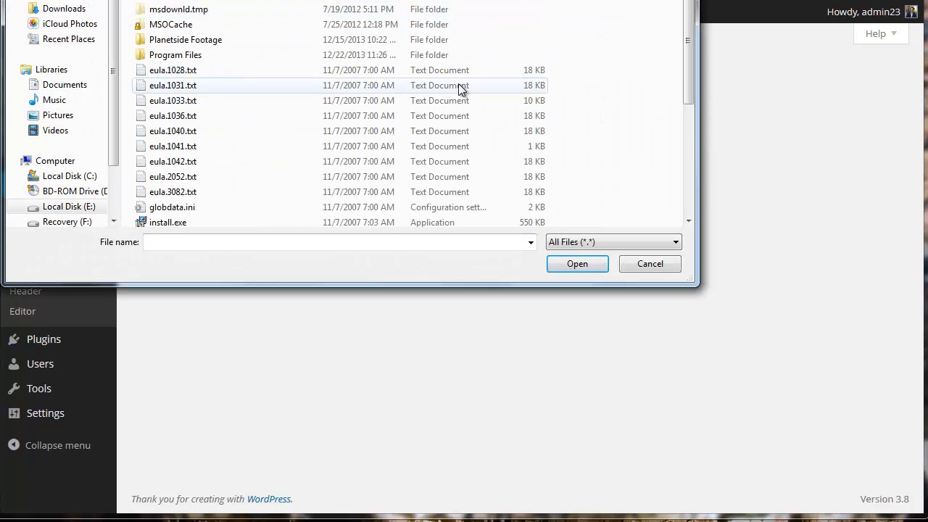
double_click(194, 1)
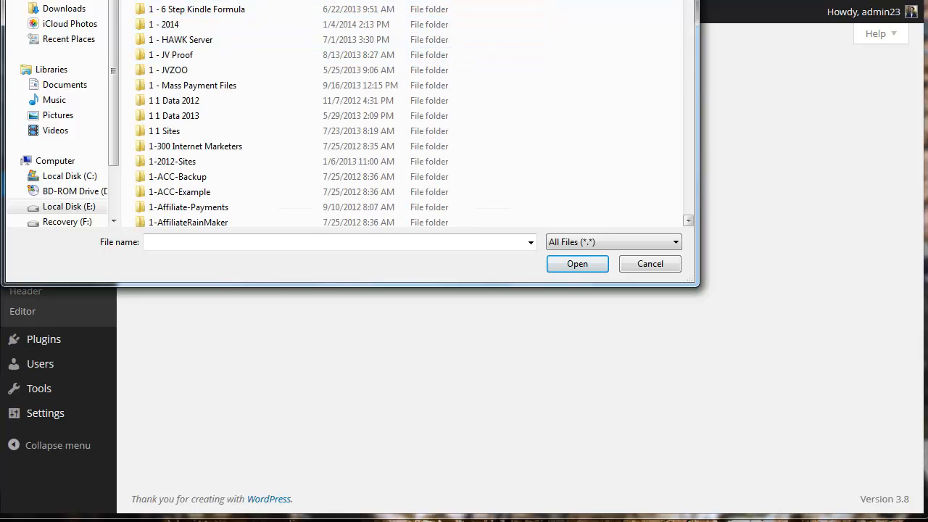
drag(688, 1, 684, 133)
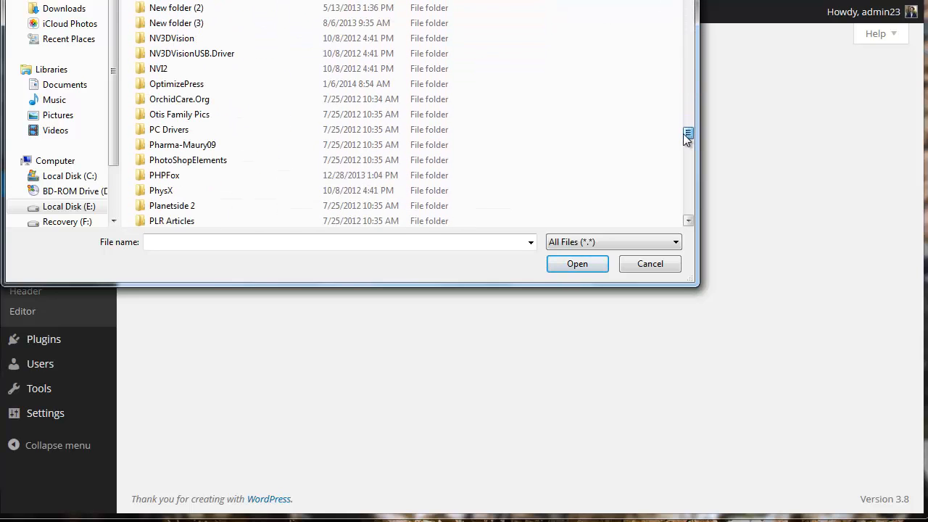
double_click(200, 84)
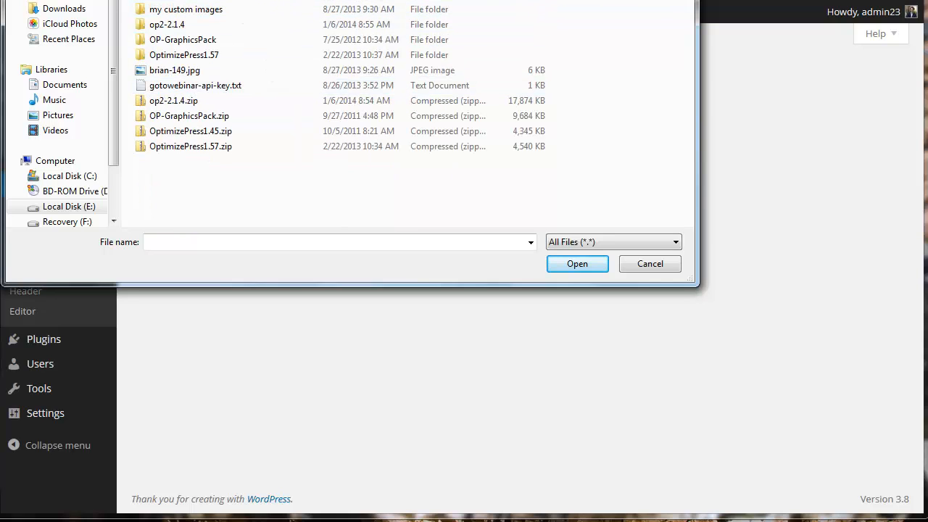
click(349, 1)
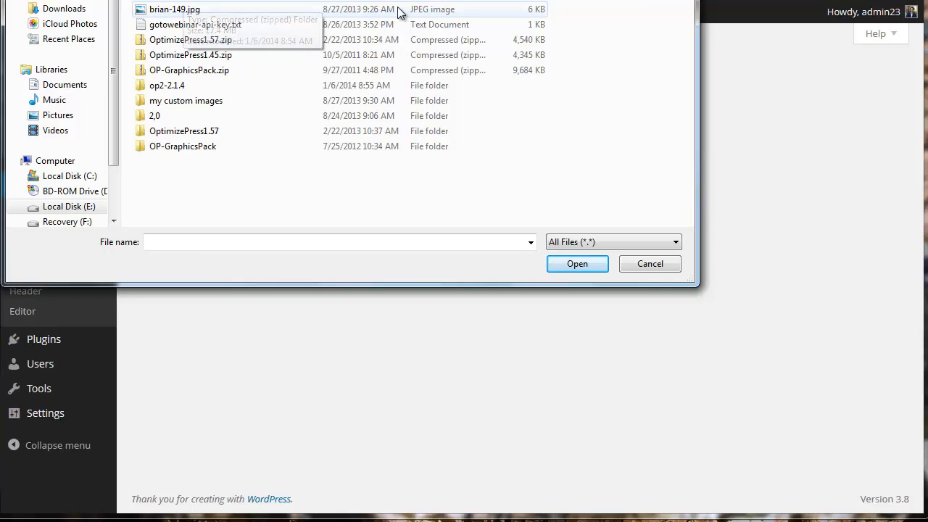
click(346, 3)
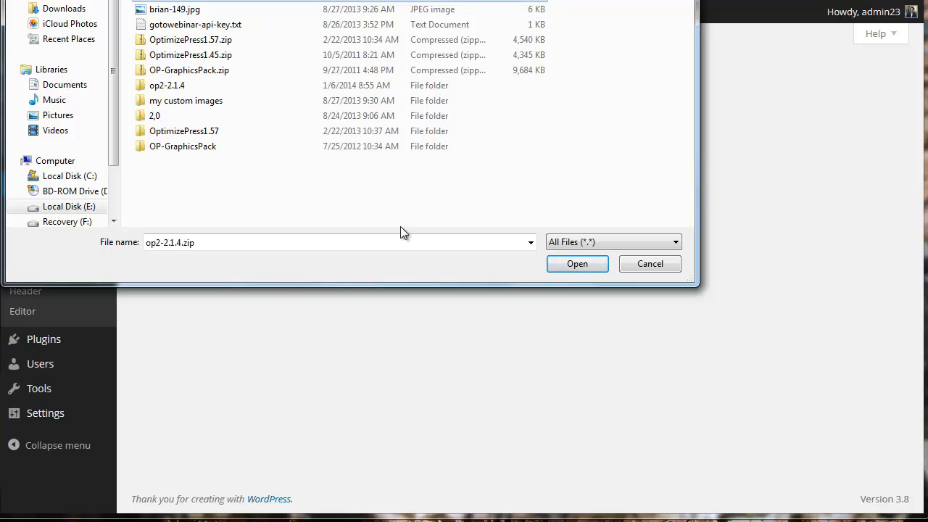
click(563, 264)
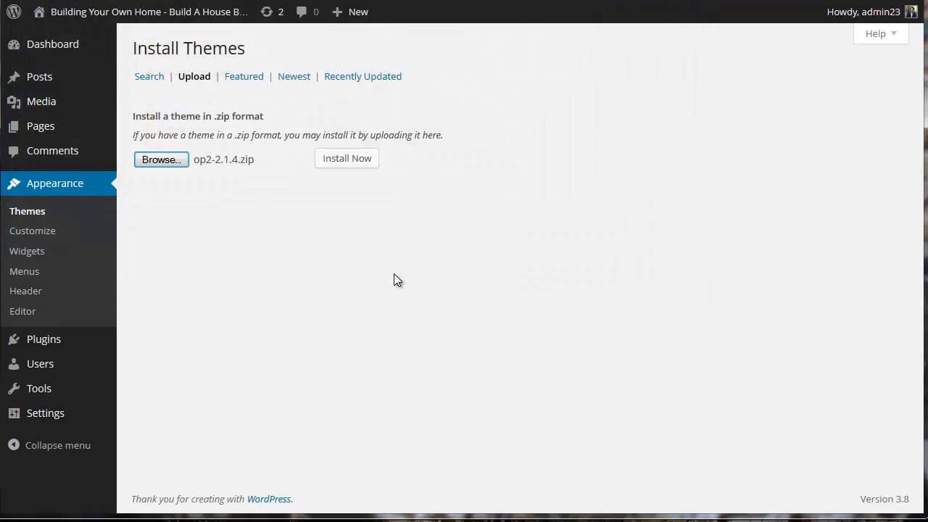
Step: Install the uploaded op2-2.1.4.zip theme, open its live preview, and save and activate OptimizePress
click(345, 162)
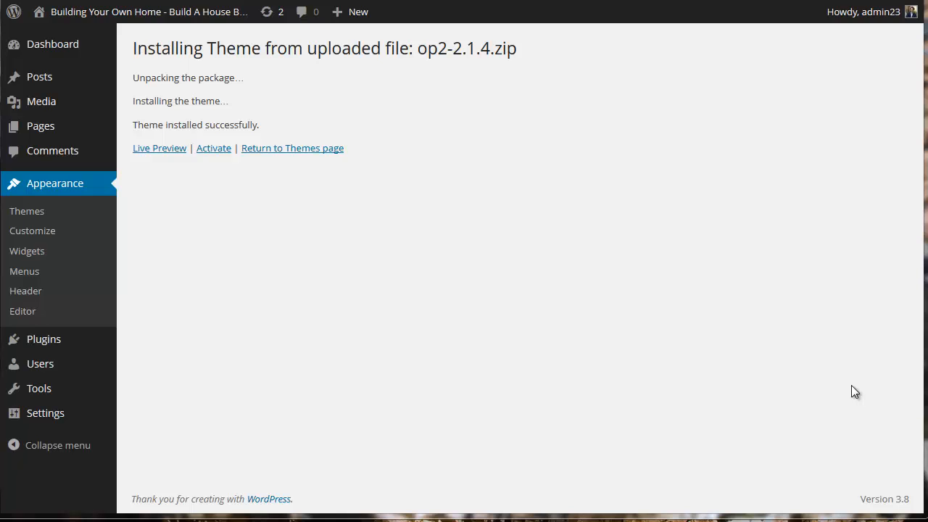
click(160, 149)
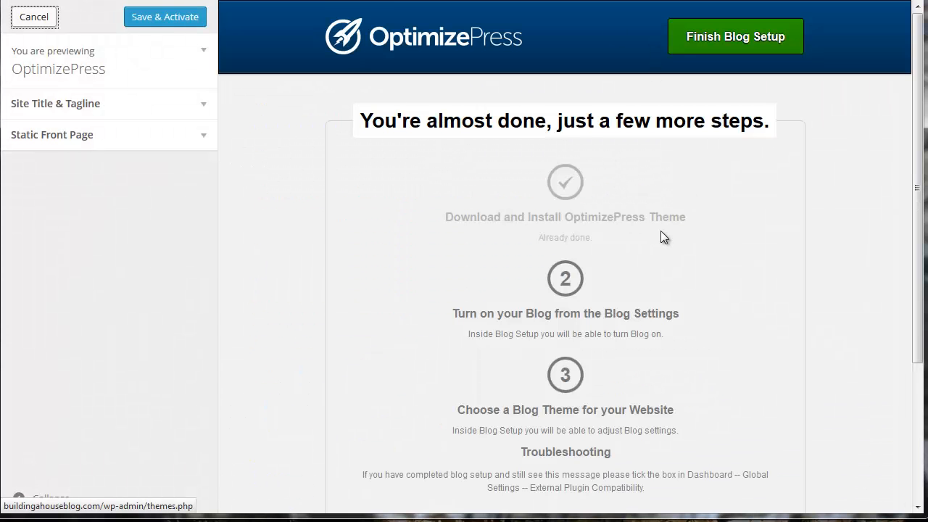
click(155, 24)
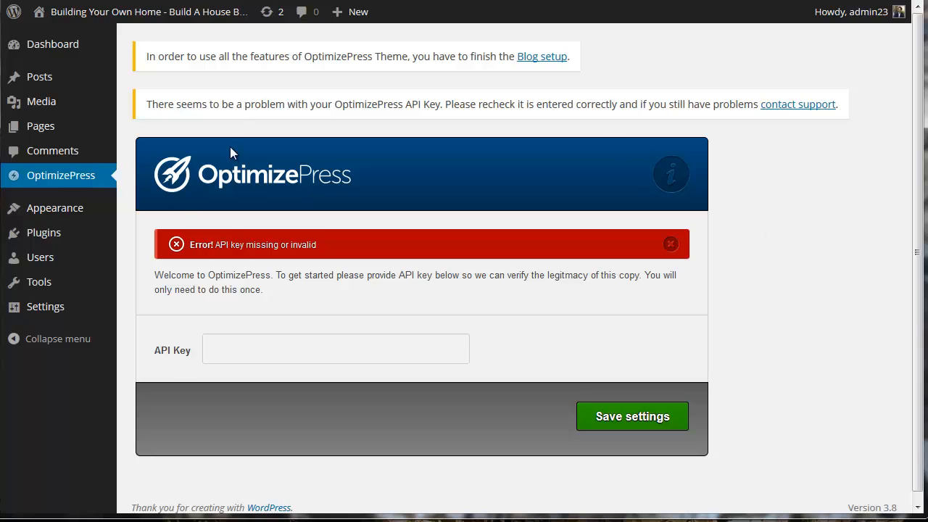
Step: Enter the OptimizePress API key in the API Key field and save the settings
click(206, 350)
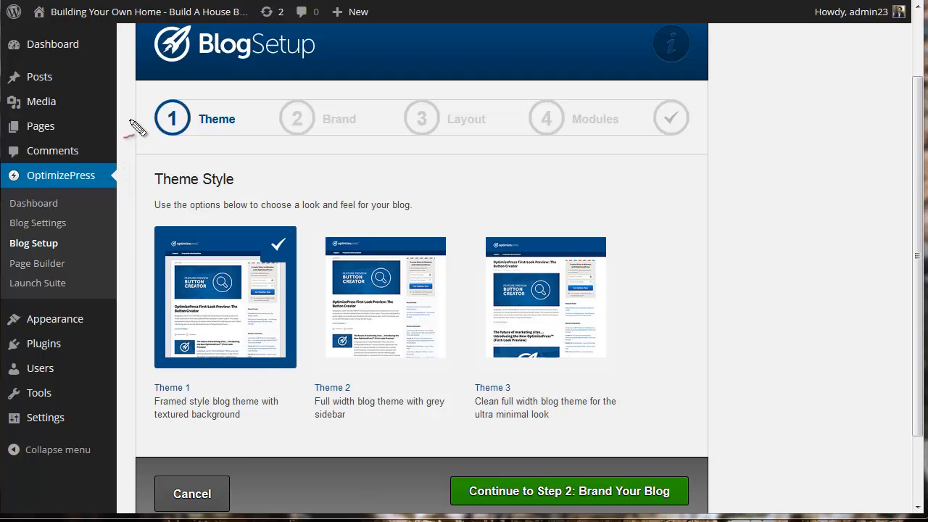
mouse_move(139, 101)
mouse_down()
mouse_move(91, 167)
mouse_move(114, 168)
mouse_up()
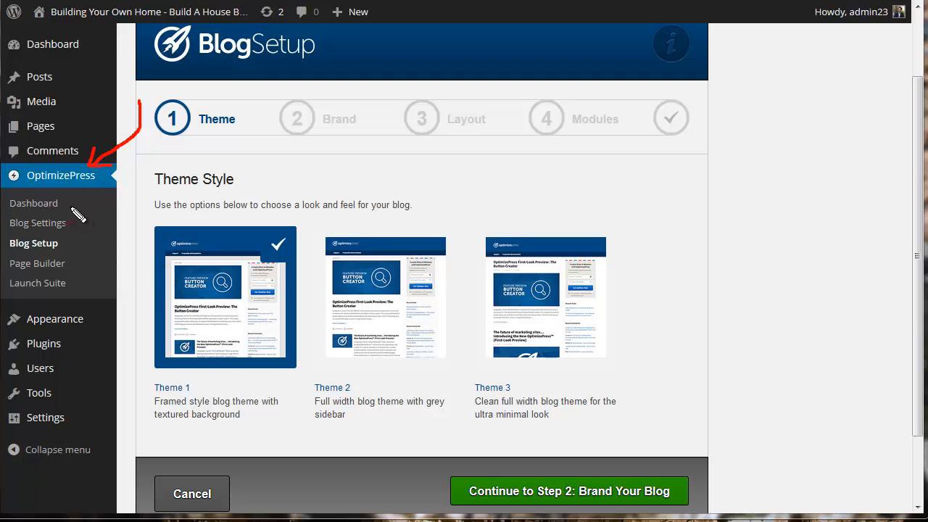
mouse_move(72, 204)
mouse_down()
mouse_move(95, 192)
mouse_move(96, 208)
mouse_up()
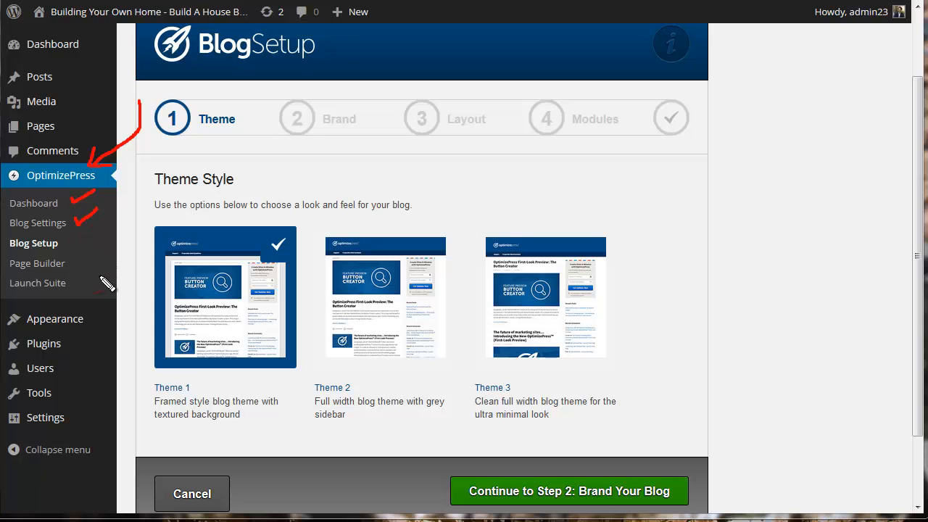
mouse_move(70, 242)
mouse_down()
mouse_move(283, 240)
mouse_move(423, 210)
mouse_move(338, 86)
mouse_move(355, 84)
mouse_move(330, 96)
mouse_up()
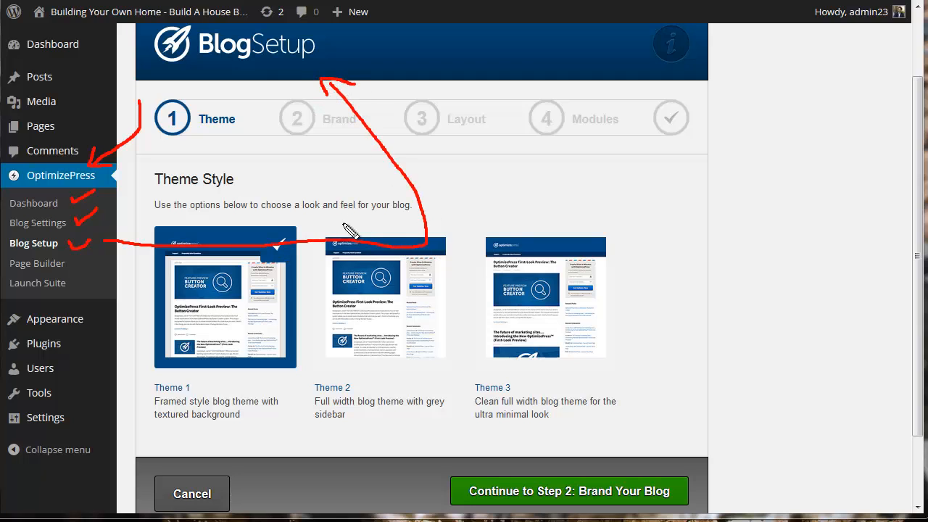
mouse_move(67, 259)
mouse_down()
mouse_move(90, 252)
mouse_move(86, 286)
mouse_move(107, 268)
mouse_up()
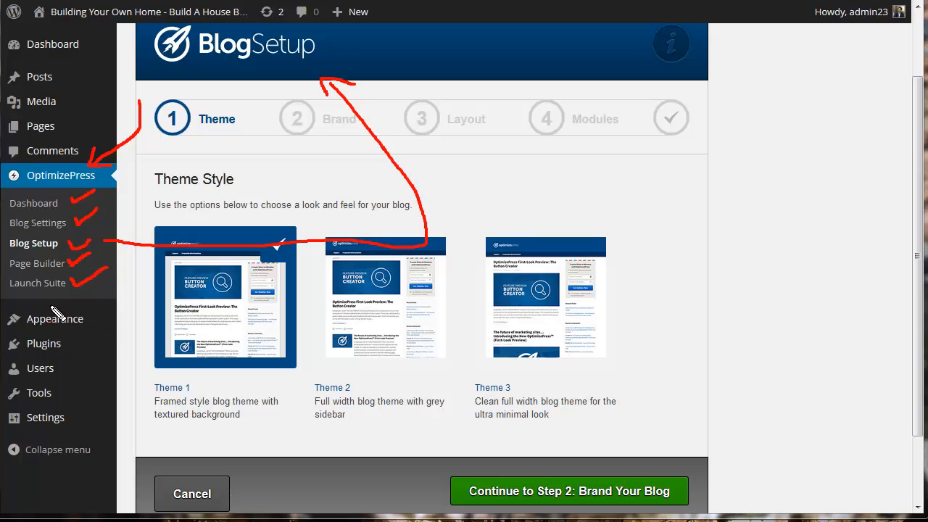
mouse_move(5, 290)
mouse_down()
mouse_move(74, 288)
mouse_move(29, 274)
mouse_move(10, 281)
mouse_move(16, 291)
mouse_up()
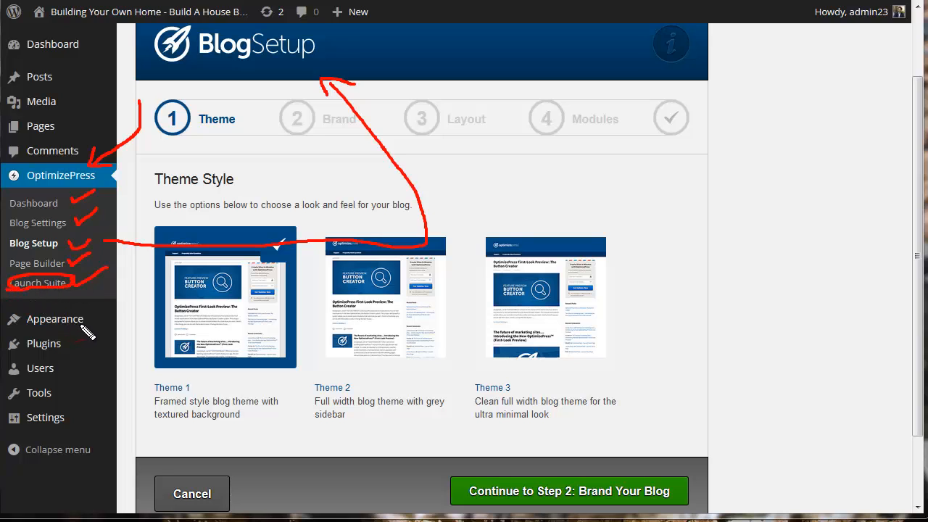
drag(254, 327, 266, 324)
key(Escape)
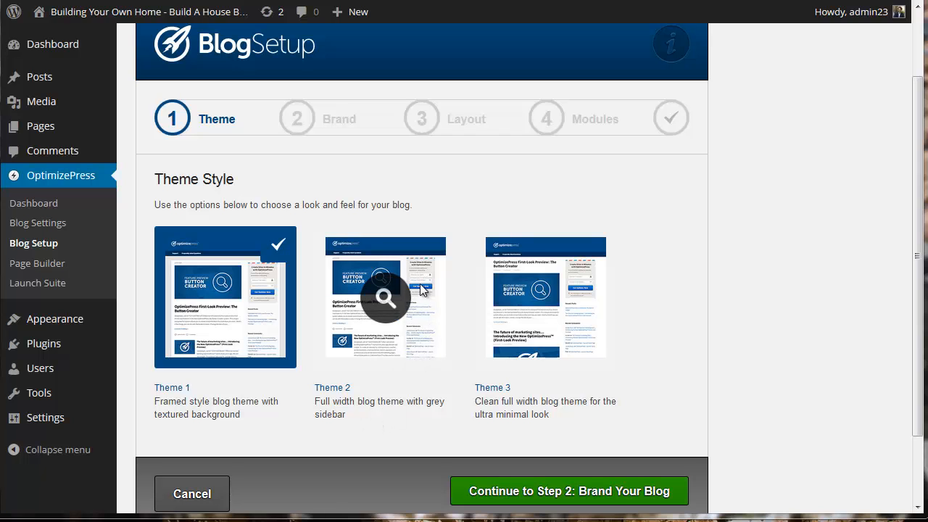
Step: Preview the enlarged images of the Theme 2, Theme 1 and Theme 3 blog styles
click(386, 296)
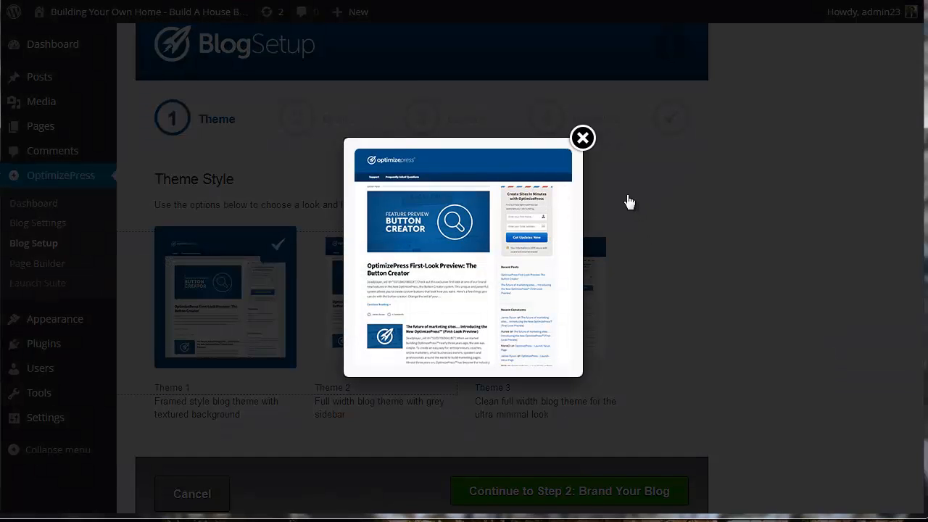
click(584, 142)
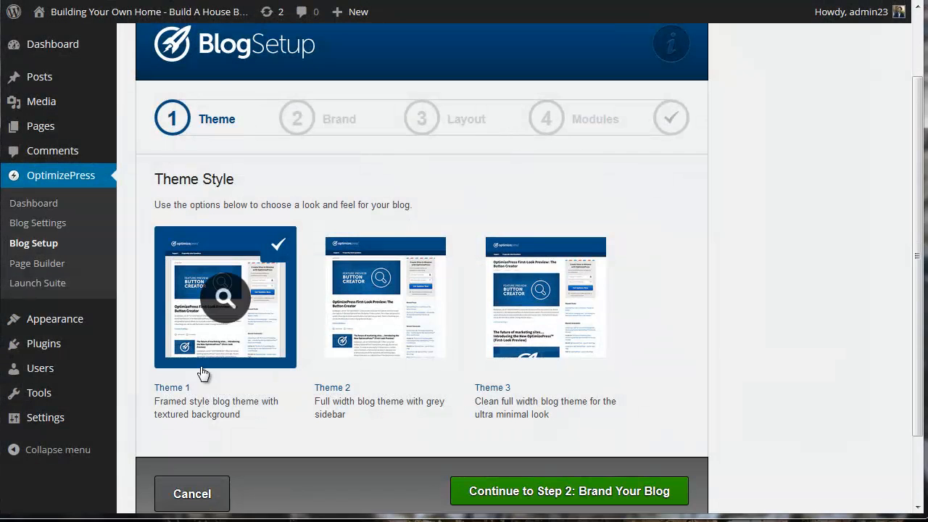
click(219, 310)
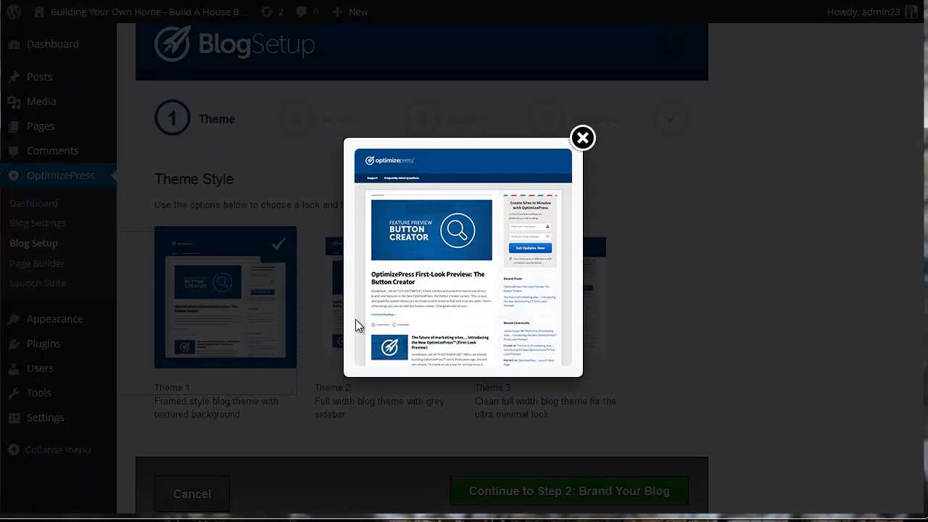
click(582, 139)
mouse_move(571, 312)
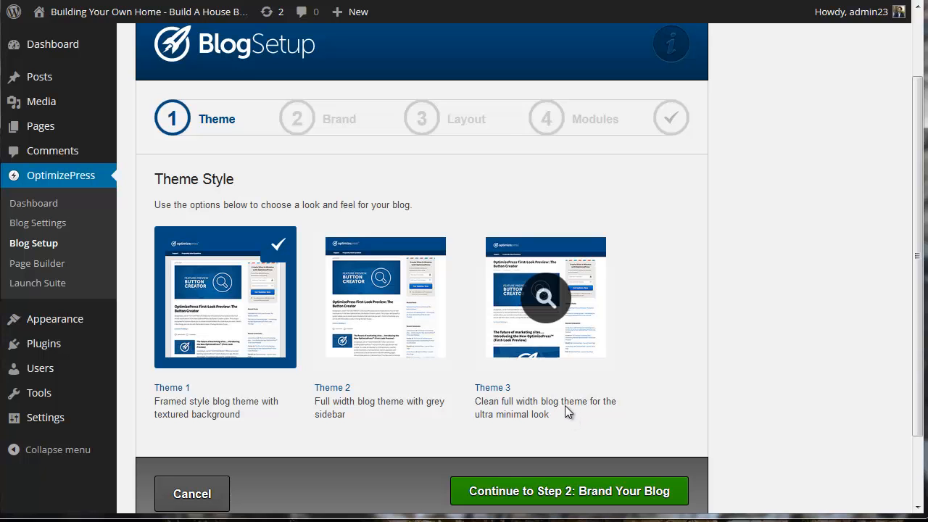
click(542, 303)
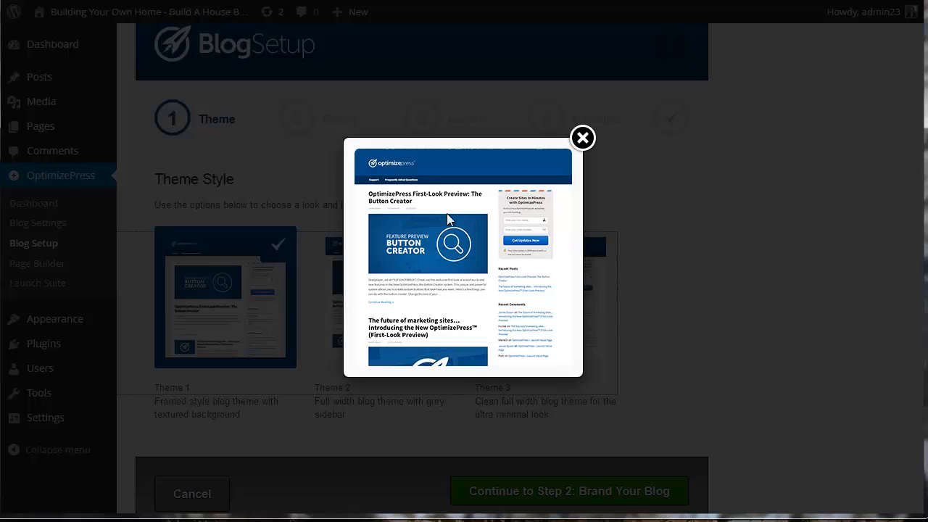
click(583, 138)
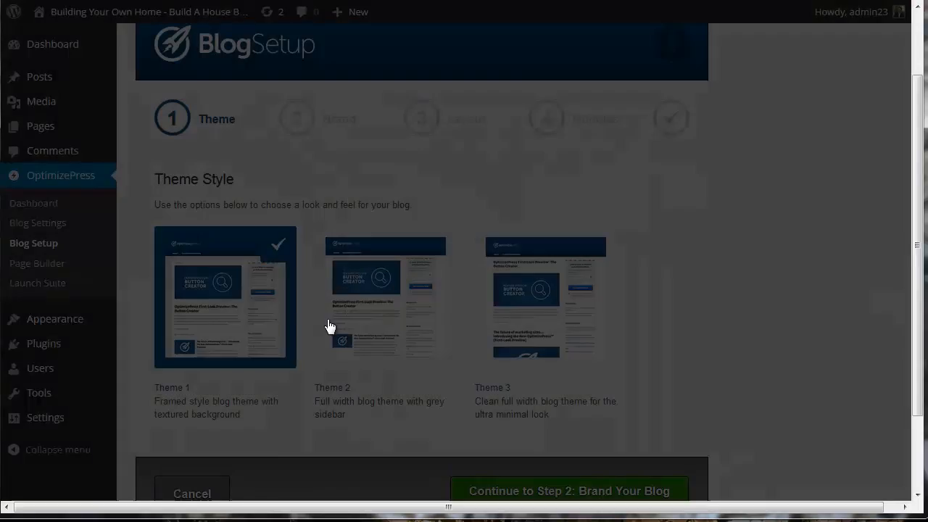
Step: Choose Theme 1 as the blog's theme style and continue to Step 2: Brand Your Blog
click(236, 312)
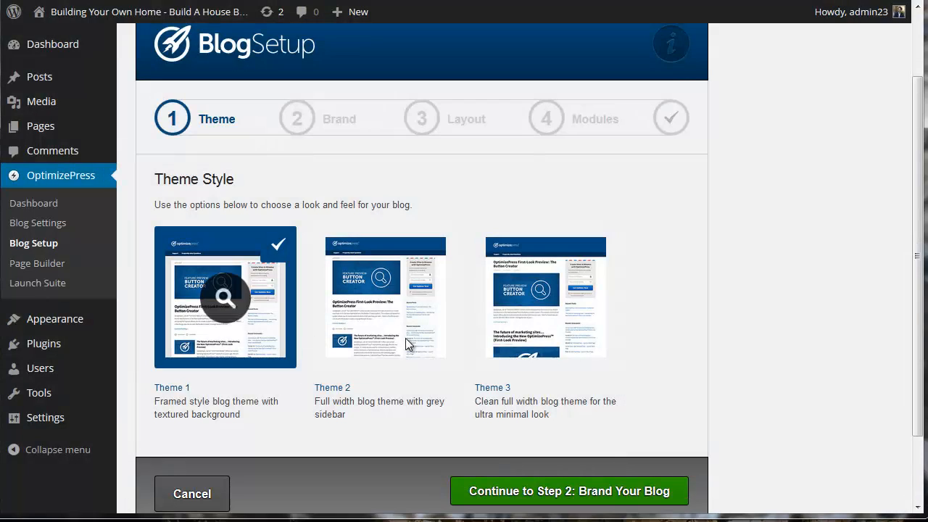
scroll(653, 363, down, 2)
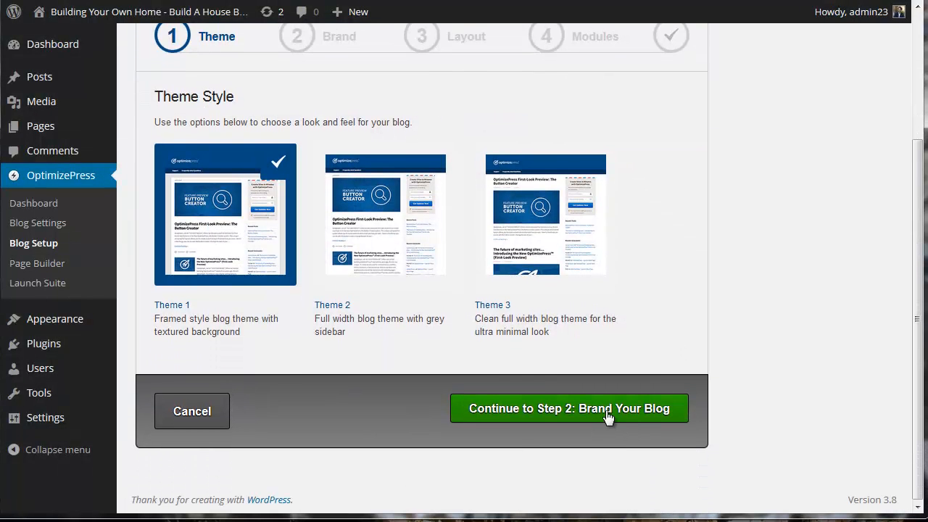
scroll(689, 332, up, 4)
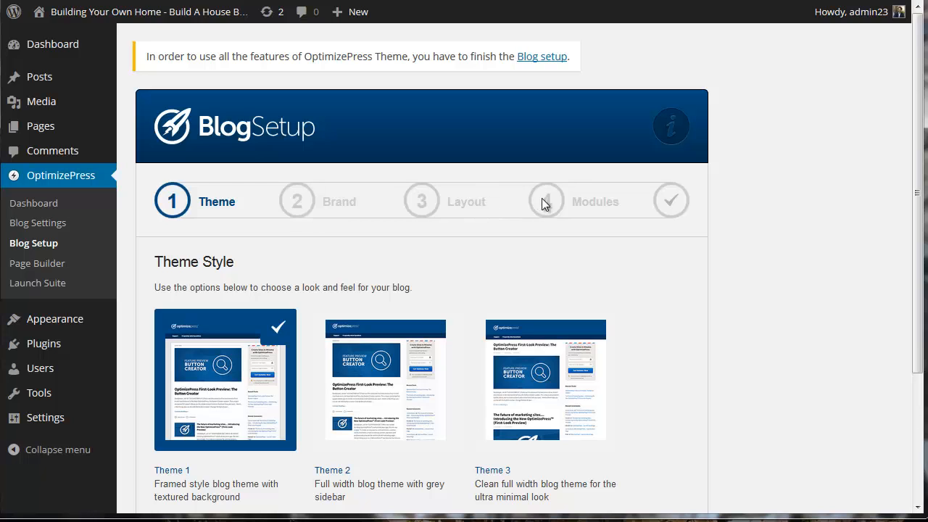
scroll(693, 268, down, 4)
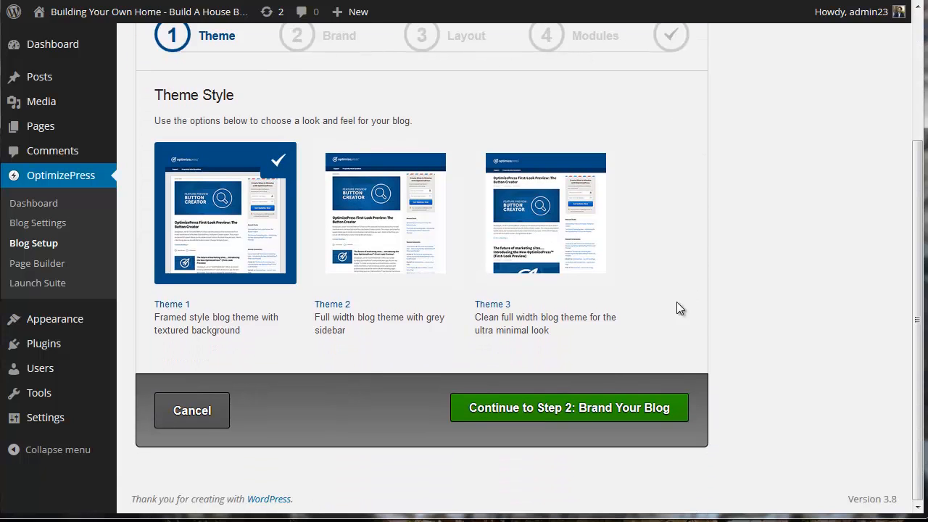
click(572, 412)
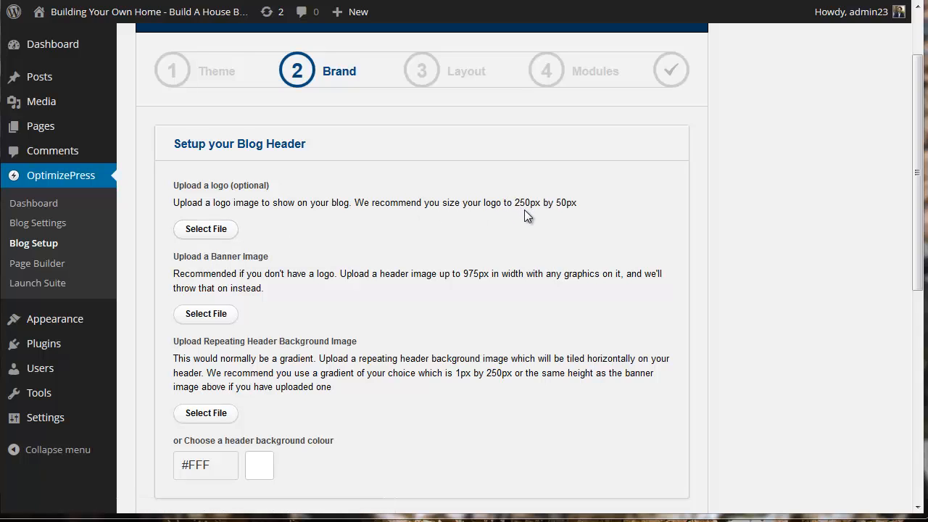
Step: Upload 1-logo.jpg from the computer and insert it as the logo in the blog header setup
click(220, 237)
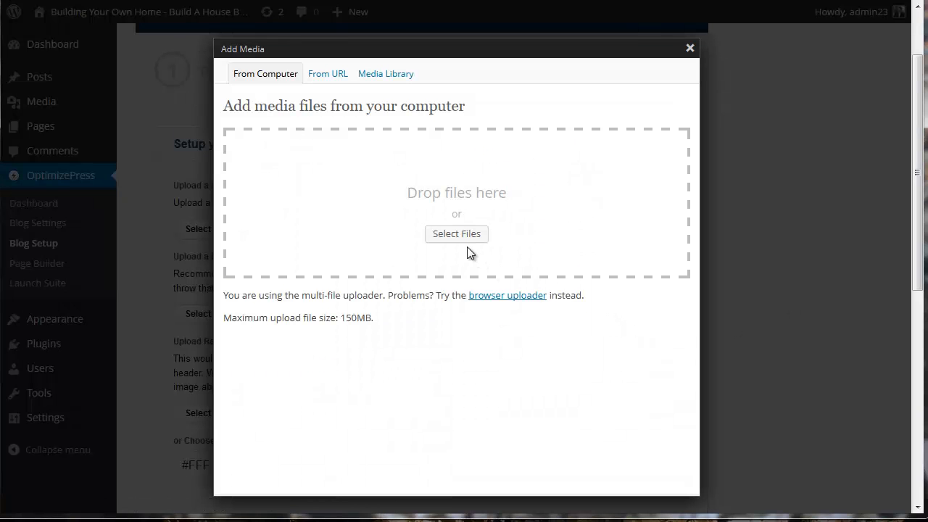
click(464, 240)
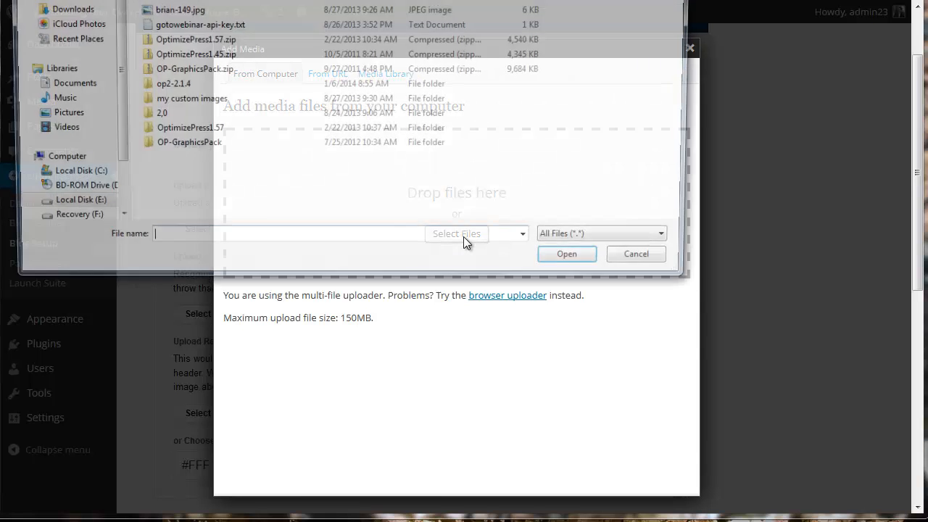
click(45, 8)
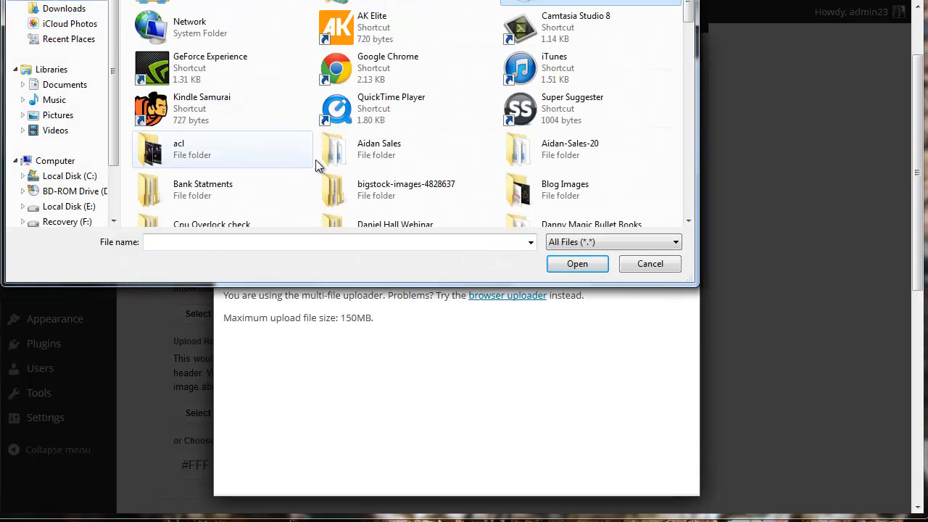
scroll(340, 157, down, 9)
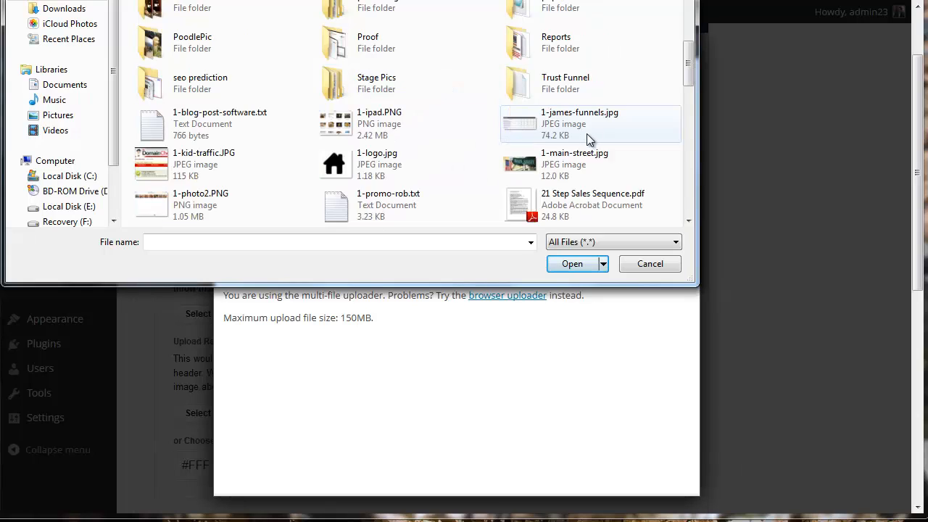
double_click(334, 167)
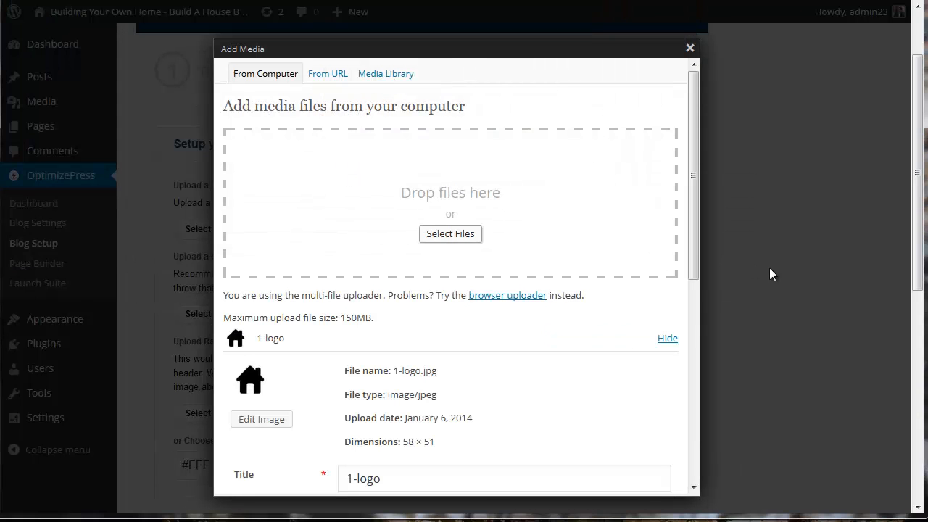
scroll(769, 264, down, 10)
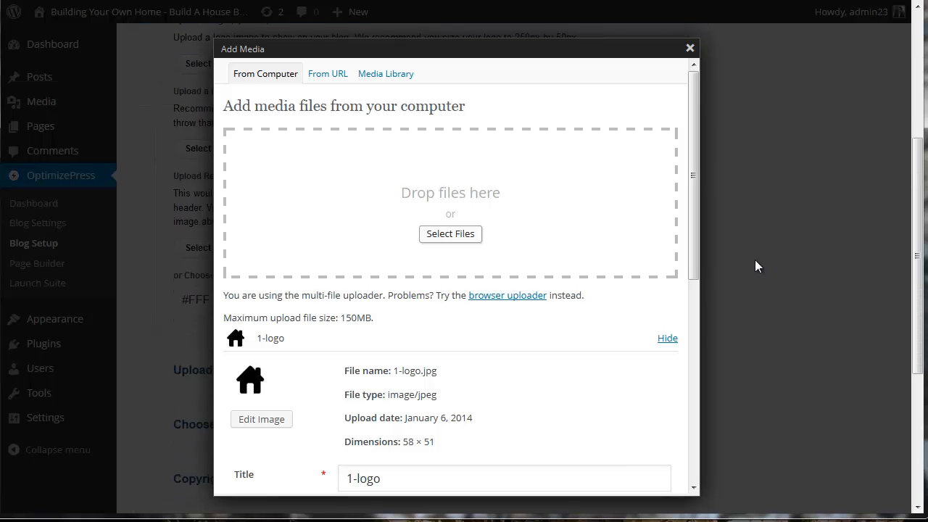
drag(694, 251, 704, 480)
click(378, 461)
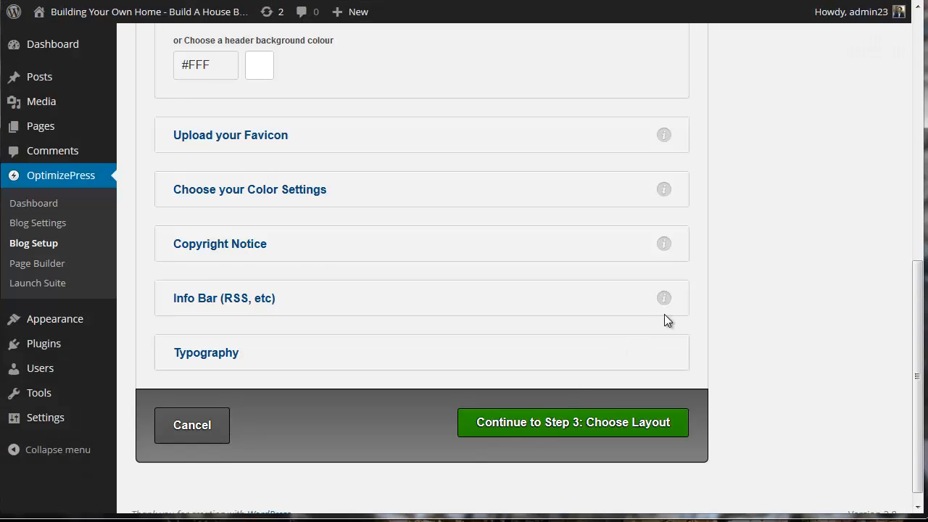
Step: Check the logo in the blog header setup and expand the Upload your Favicon section
scroll(760, 279, up, 5)
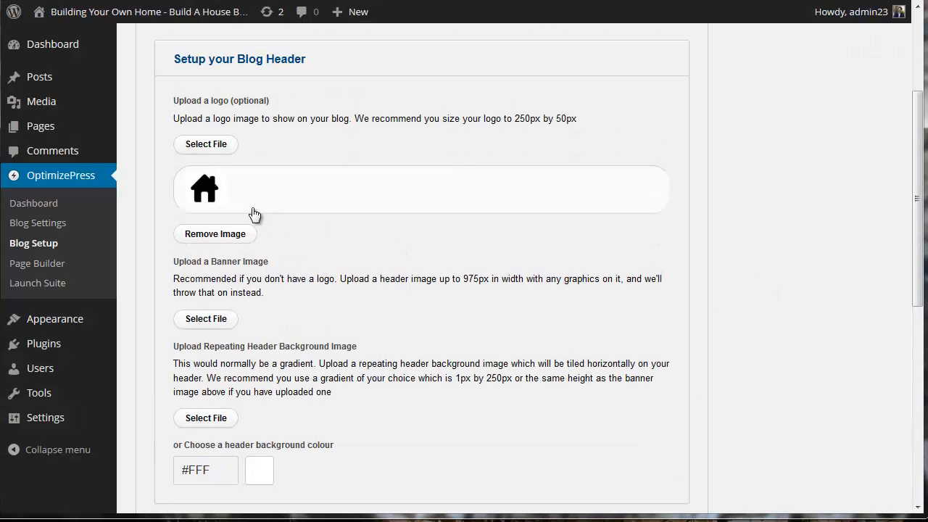
scroll(657, 226, down, 3)
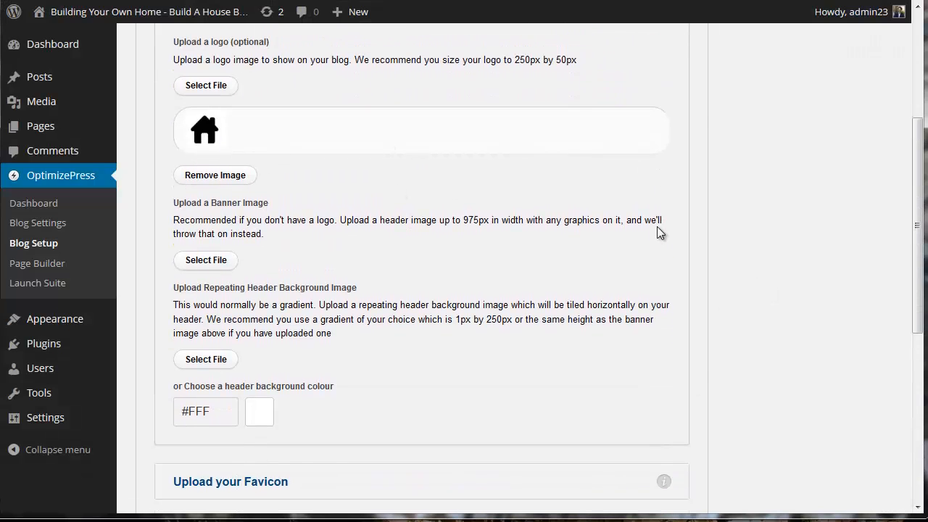
scroll(655, 232, down, 4)
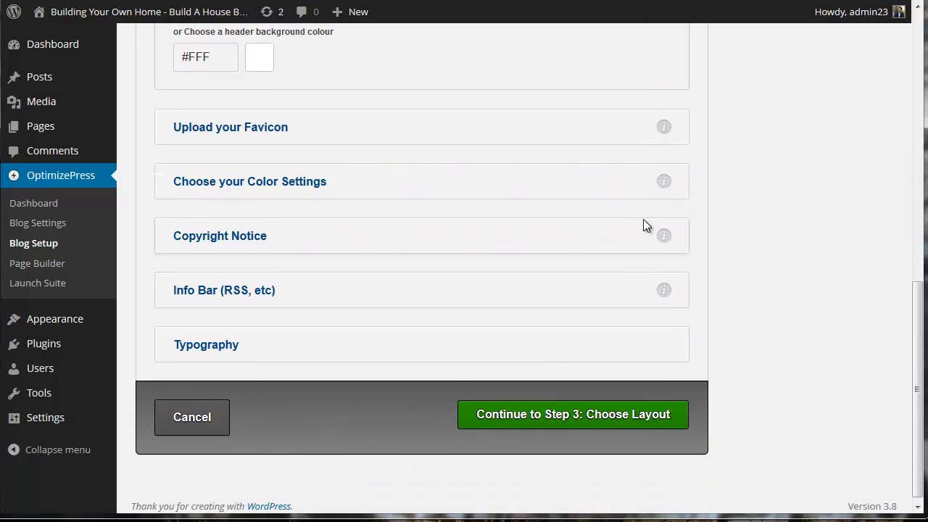
click(230, 131)
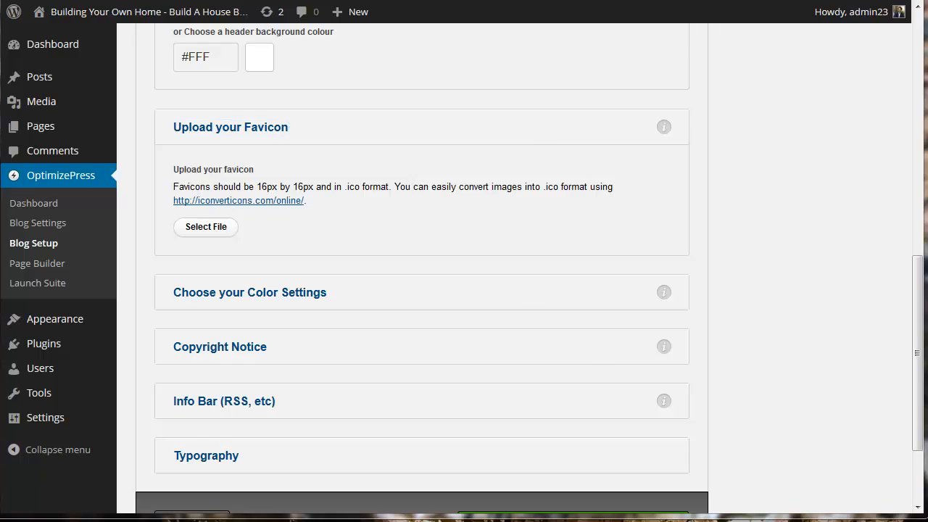
click(849, 368)
scroll(849, 368, up, 1)
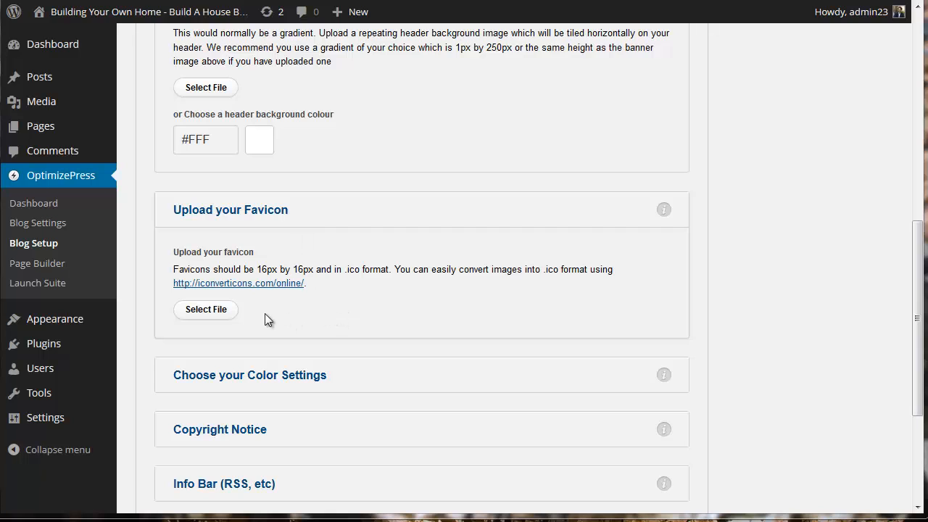
click(217, 312)
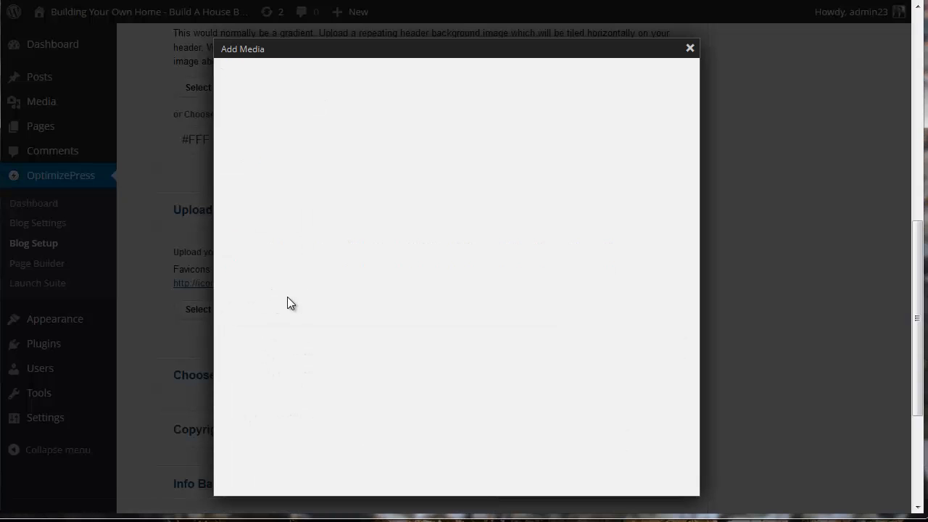
click(456, 235)
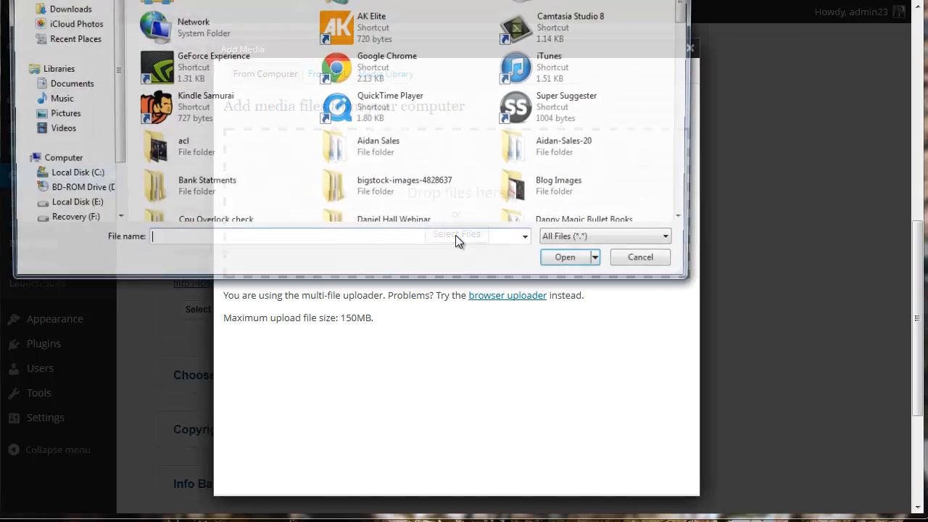
scroll(365, 134, down, 10)
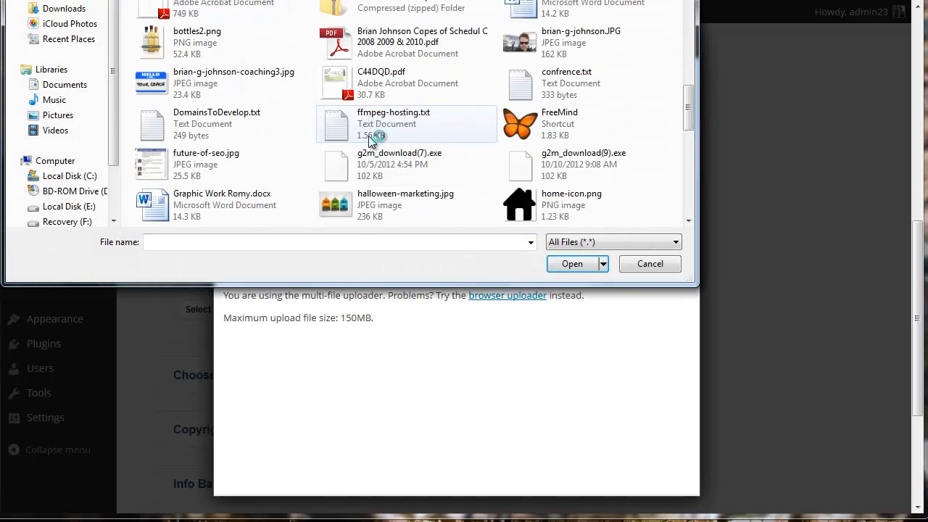
scroll(371, 145, down, 3)
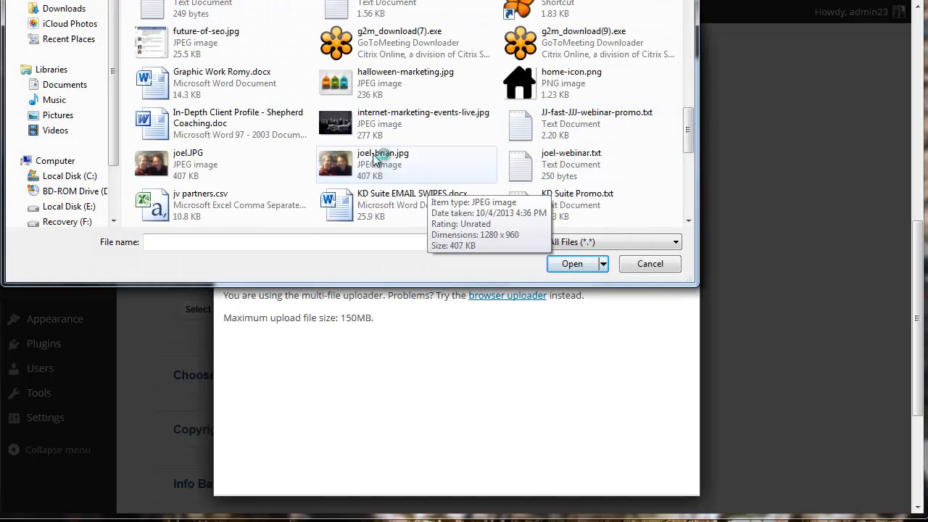
scroll(567, 135, down, 3)
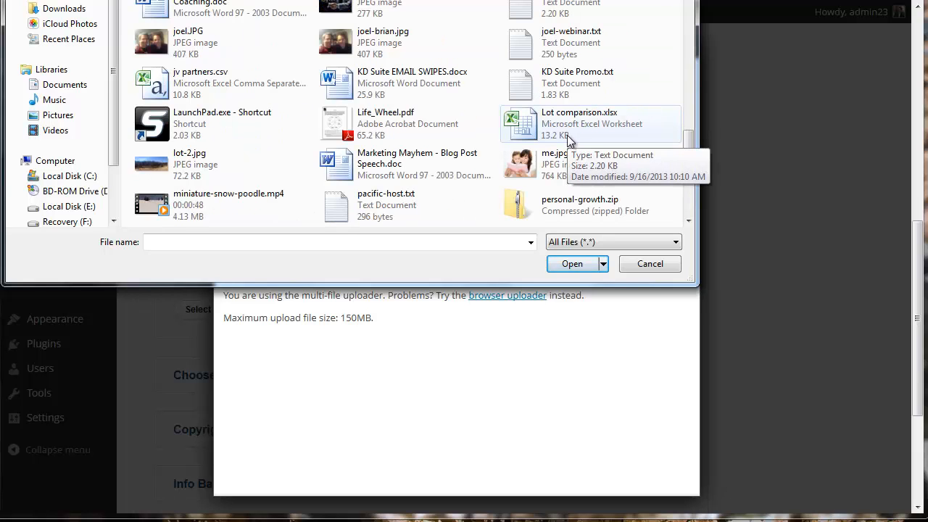
scroll(573, 128, up, 5)
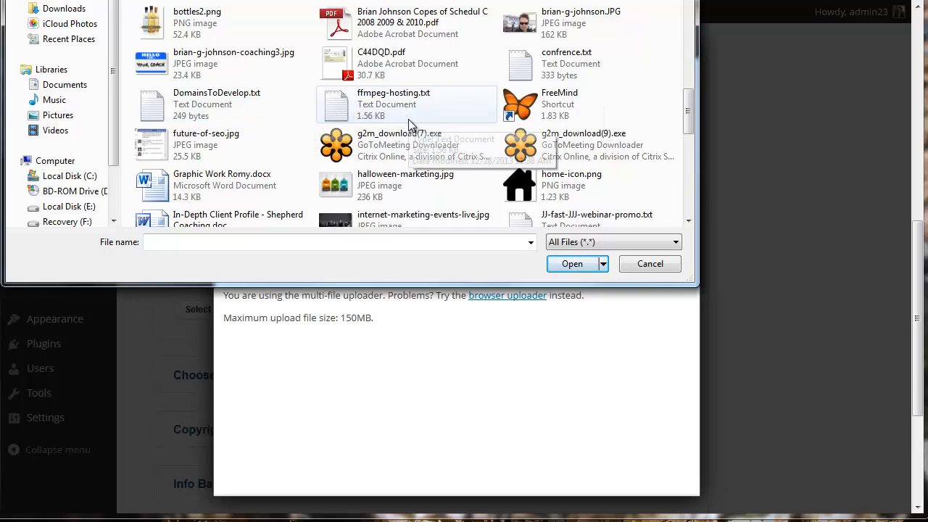
scroll(644, 108, down, 3)
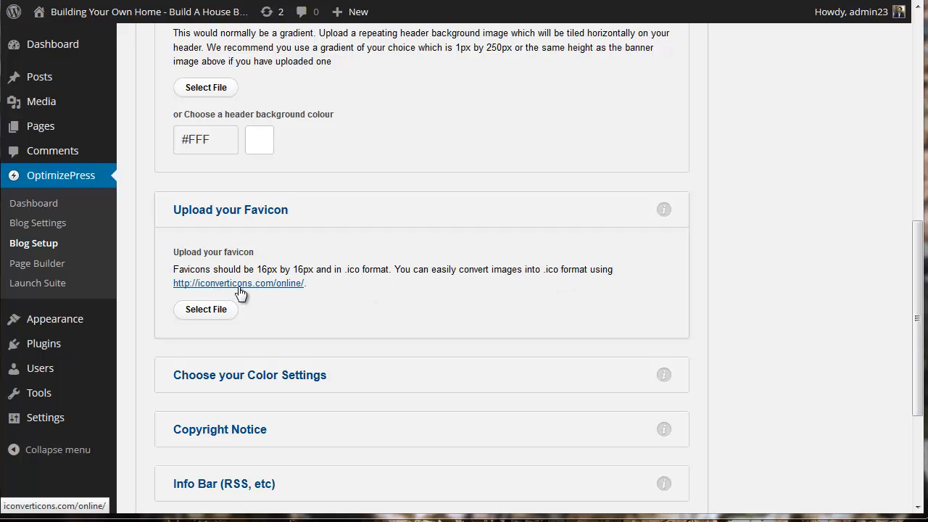
Step: Open the linked iconverticons.com online converter and choose home-icon.png as the image to convert
click(284, 285)
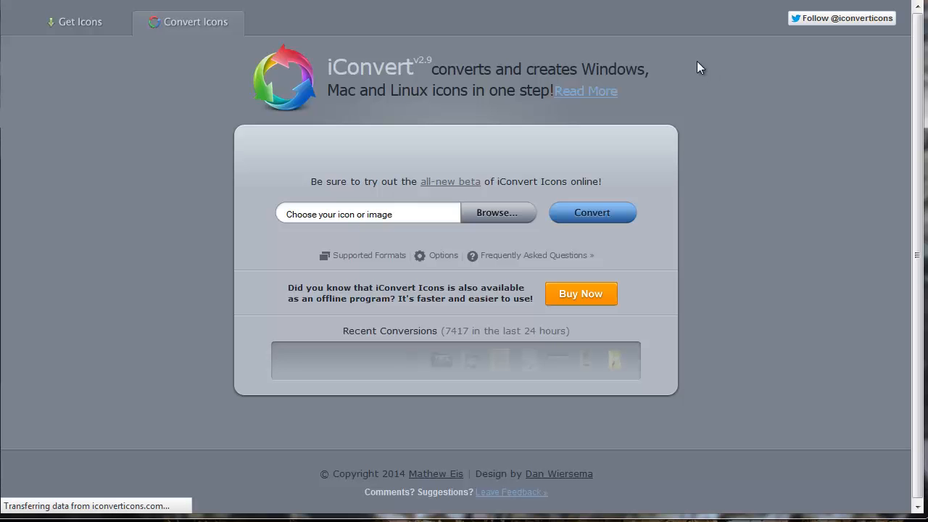
click(492, 216)
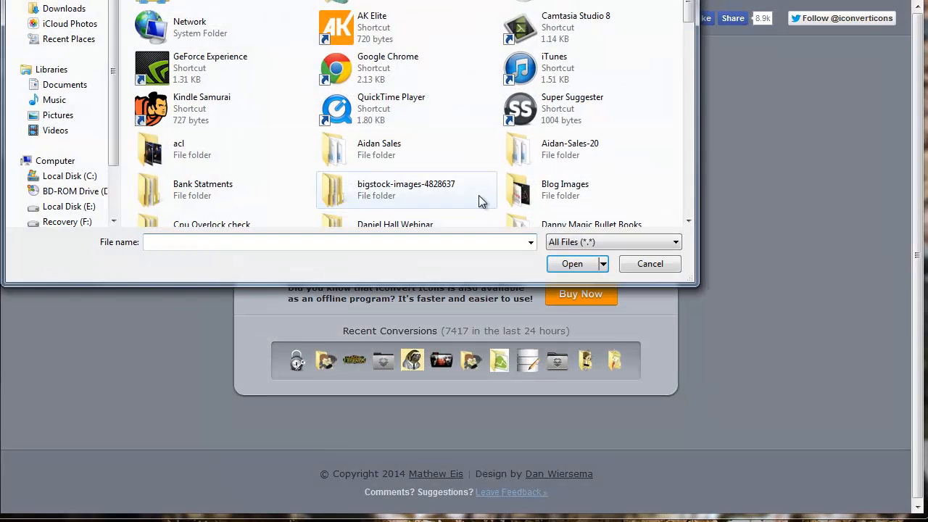
click(391, 145)
scroll(419, 117, down, 3)
scroll(419, 117, down, 5)
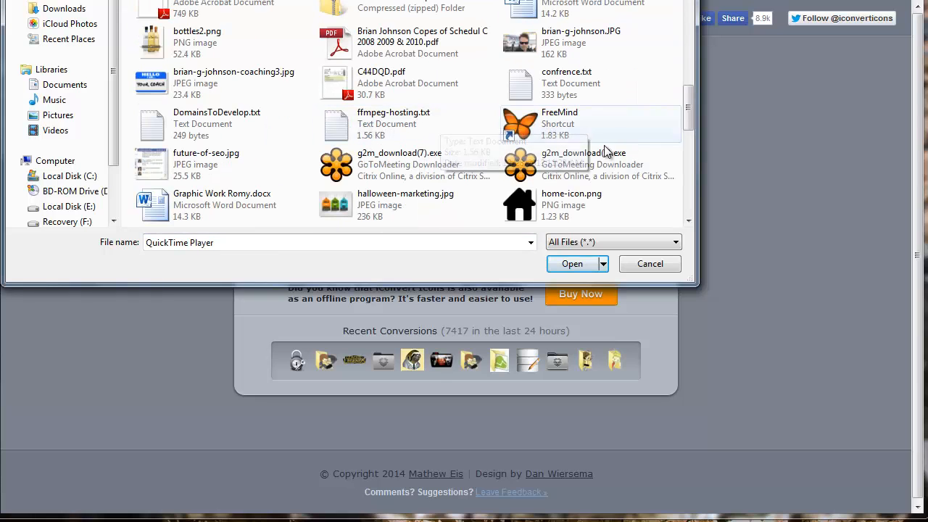
click(522, 209)
click(573, 263)
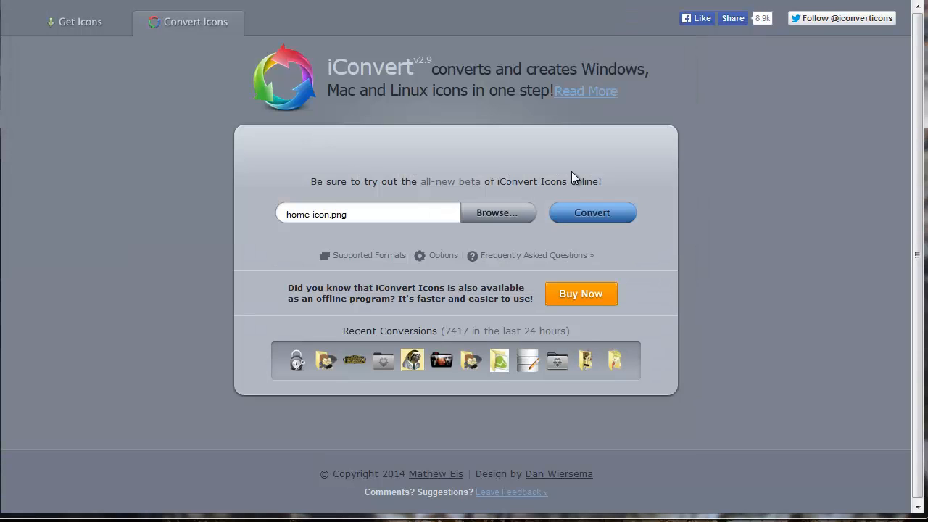
Step: Convert home-icon.png and choose to save the 32x32 WWW favicon in .ico format
click(589, 214)
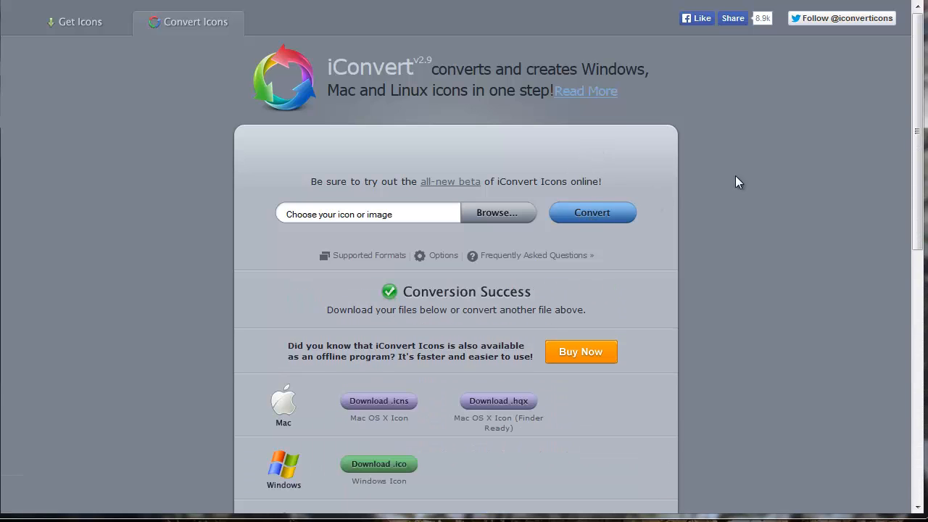
scroll(737, 196, down, 5)
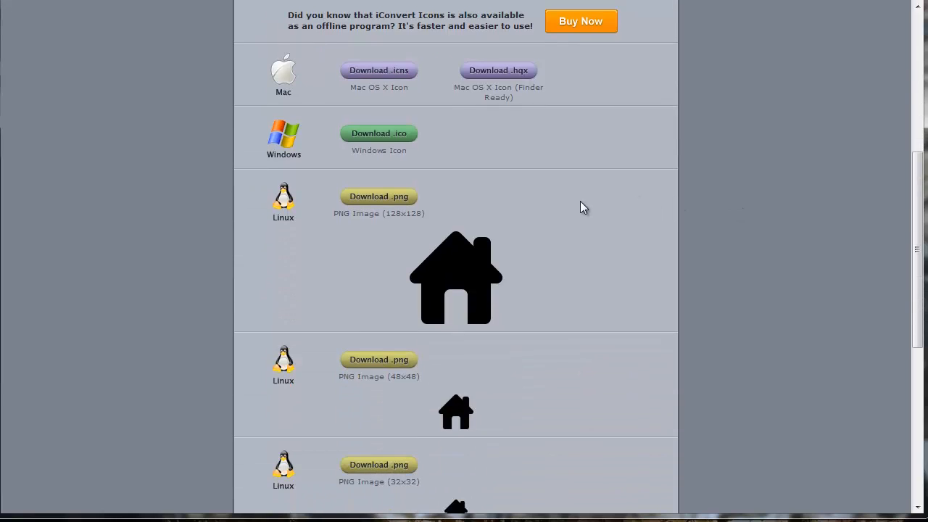
scroll(549, 213, down, 3)
scroll(549, 216, down, 3)
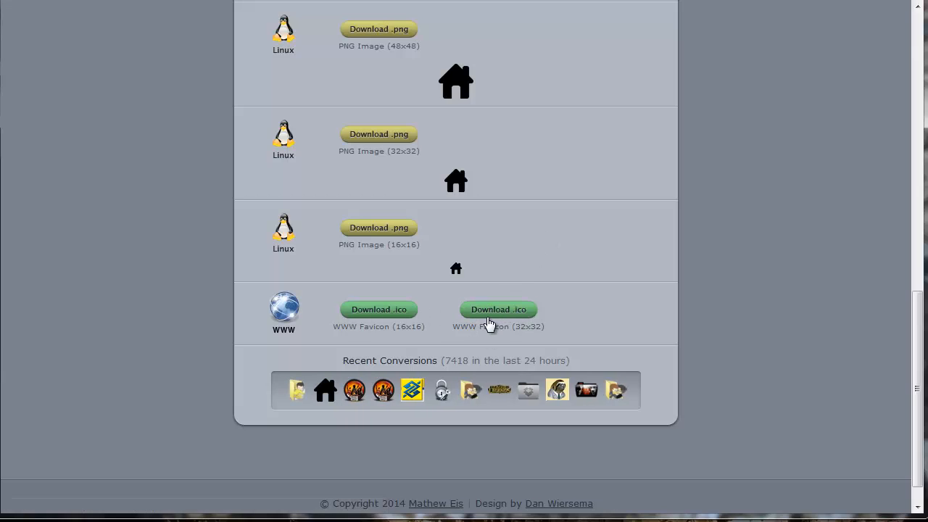
click(497, 313)
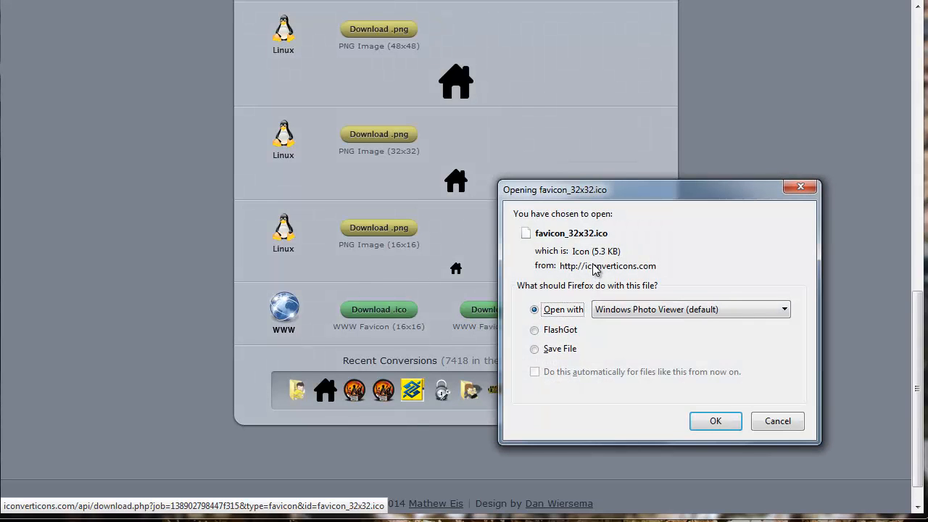
click(537, 351)
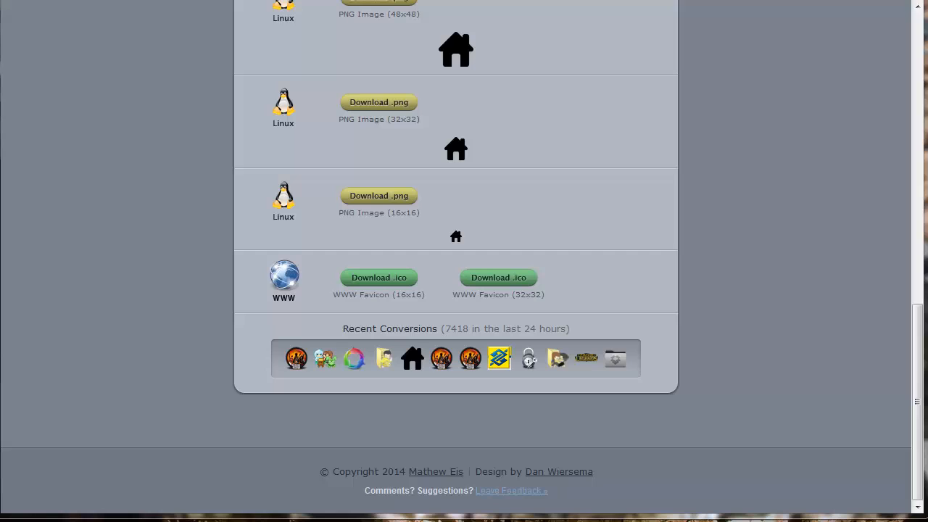
mouse_move(396, 238)
mouse_down()
mouse_move(346, 244)
mouse_move(412, 317)
mouse_move(371, 244)
mouse_up()
drag(567, 121, 569, 159)
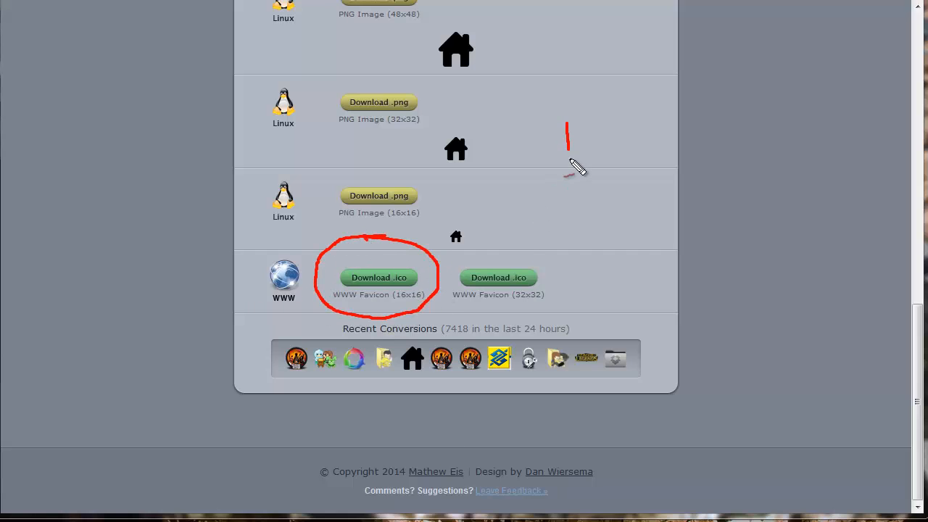
drag(581, 120, 597, 150)
drag(608, 179, 665, 182)
mouse_move(639, 153)
mouse_down()
mouse_move(628, 217)
mouse_move(650, 268)
mouse_move(673, 257)
mouse_move(666, 266)
mouse_up()
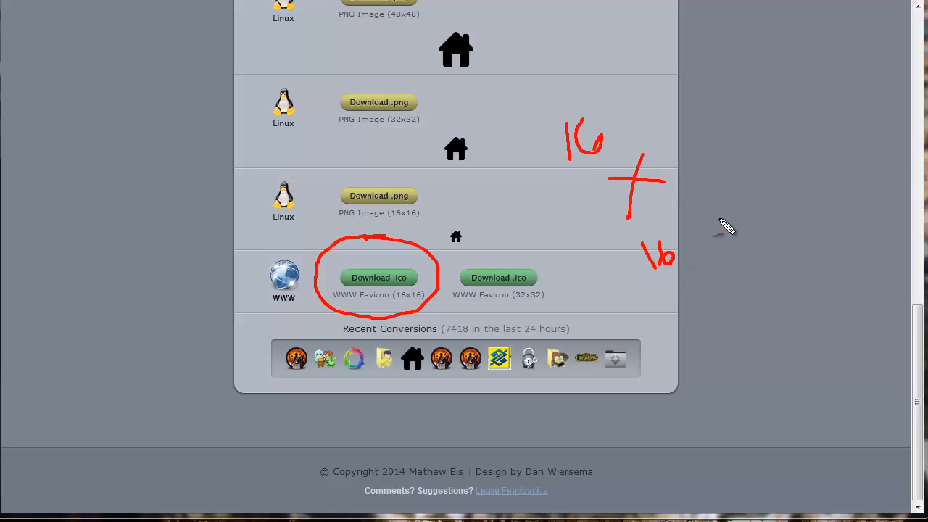
key(Escape)
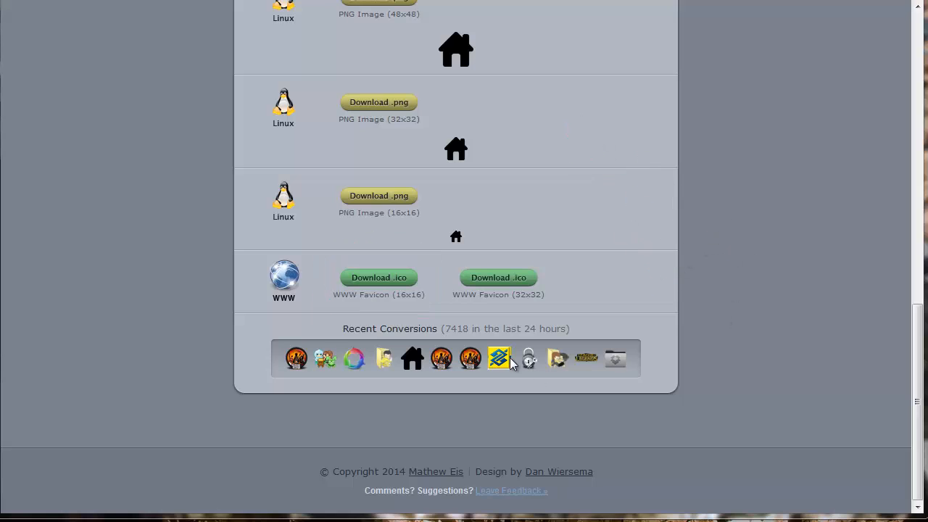
Step: Download the 16x16 WWW favicon and save favicon_16x16.ico to the computer
right_click(367, 284)
click(440, 277)
click(383, 282)
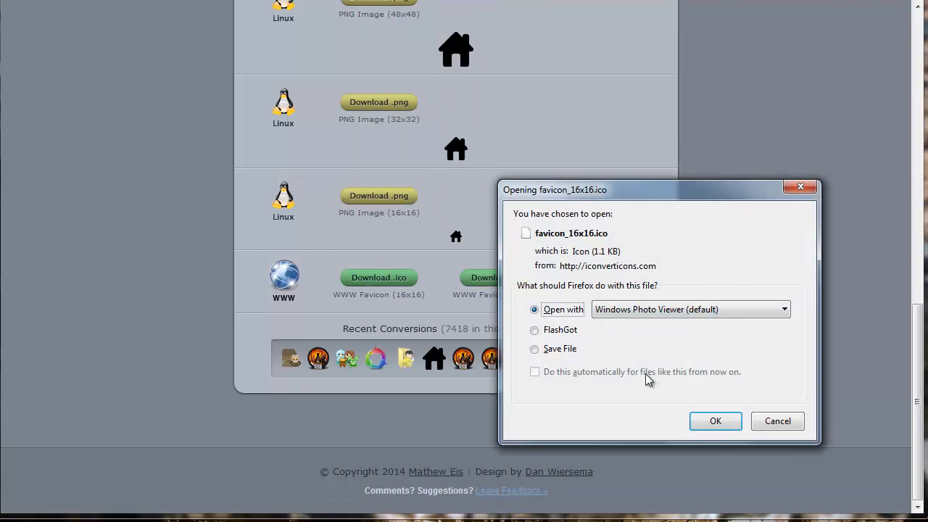
click(535, 349)
click(710, 426)
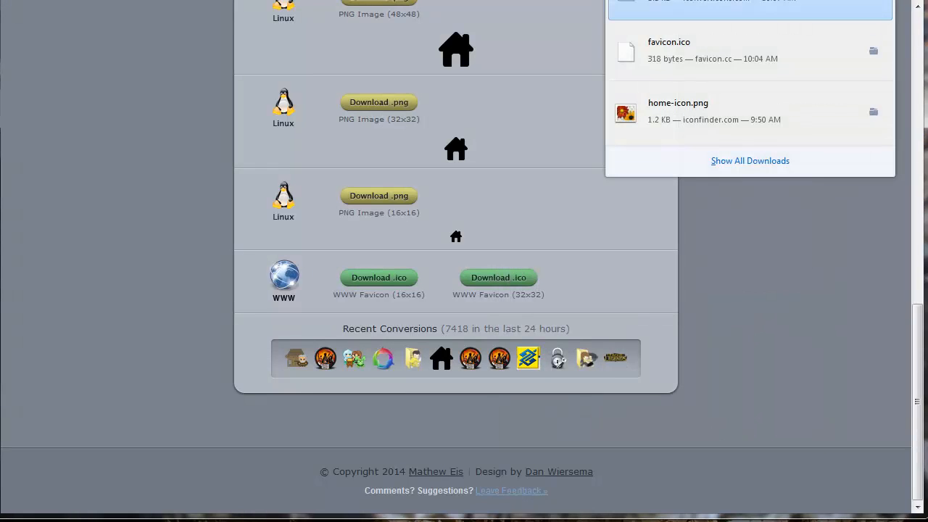
Step: Preview the downloaded favicon image and open the folder that contains it
click(762, 4)
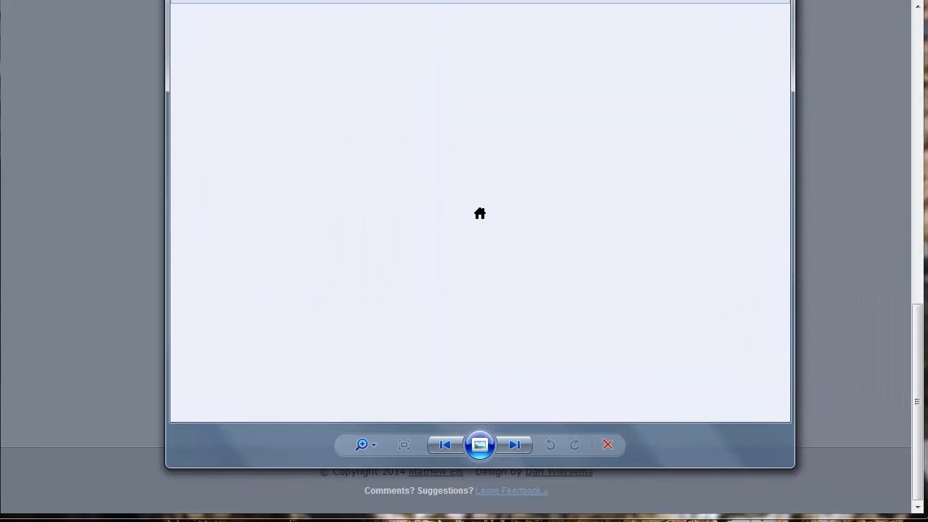
key(alt+F4)
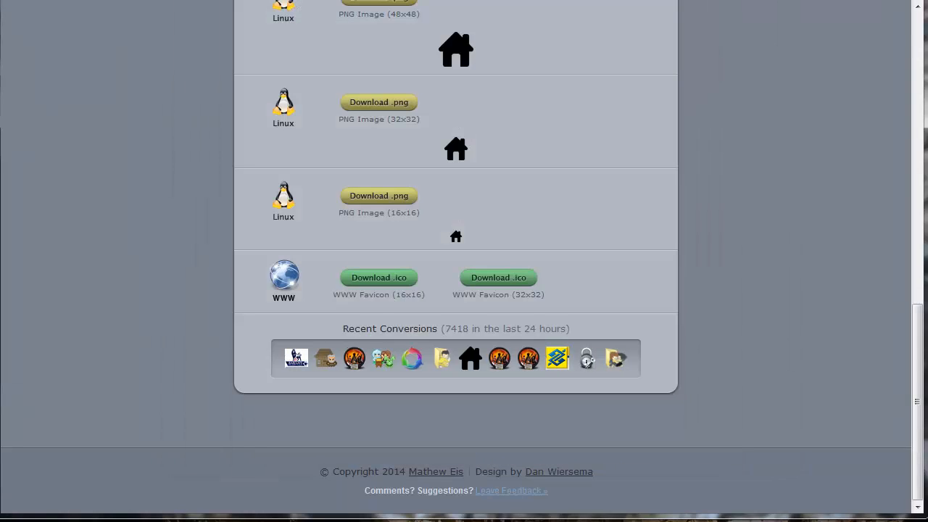
click(879, 0)
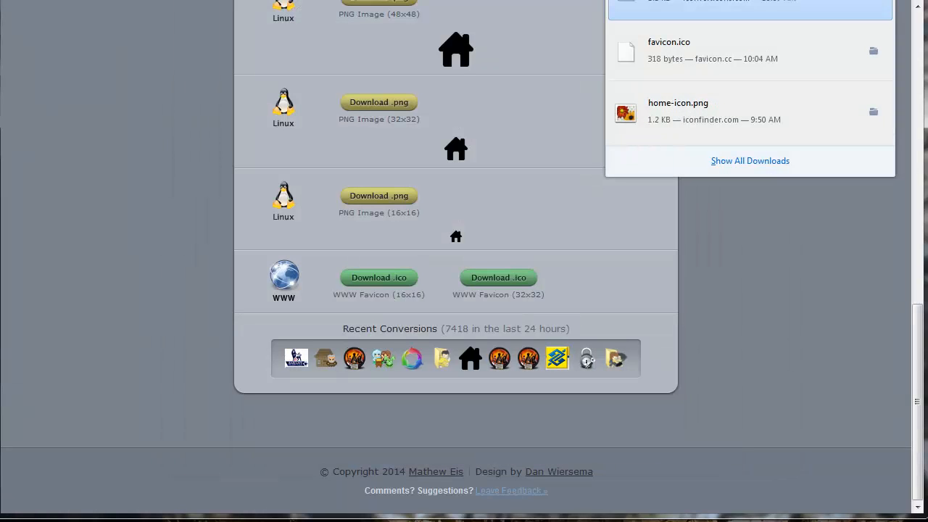
right_click(761, 2)
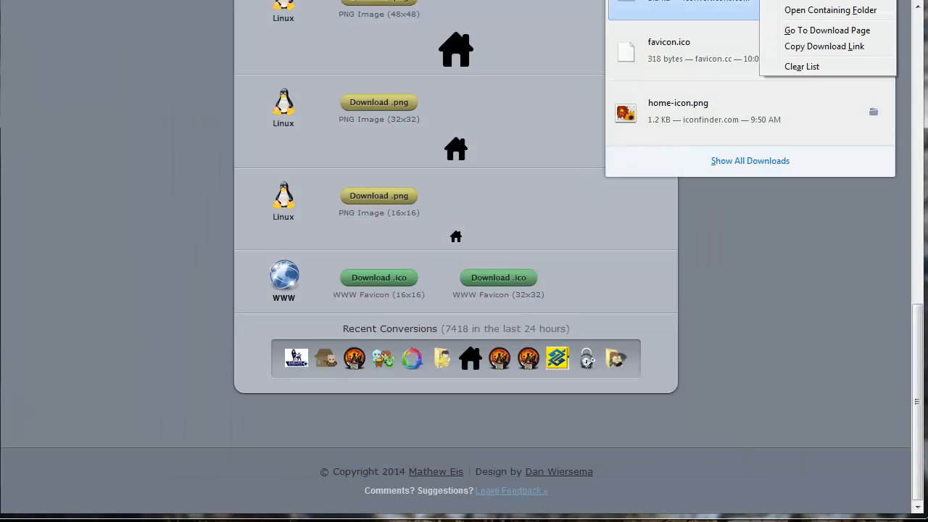
click(797, 19)
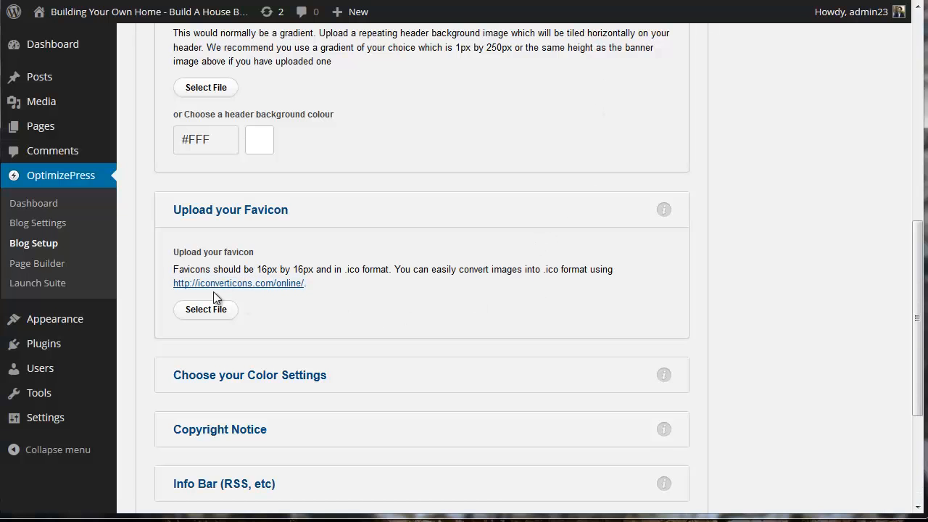
Step: Upload favicon_16x16.ico from the computer at full size and insert it as the blog's favicon
click(207, 311)
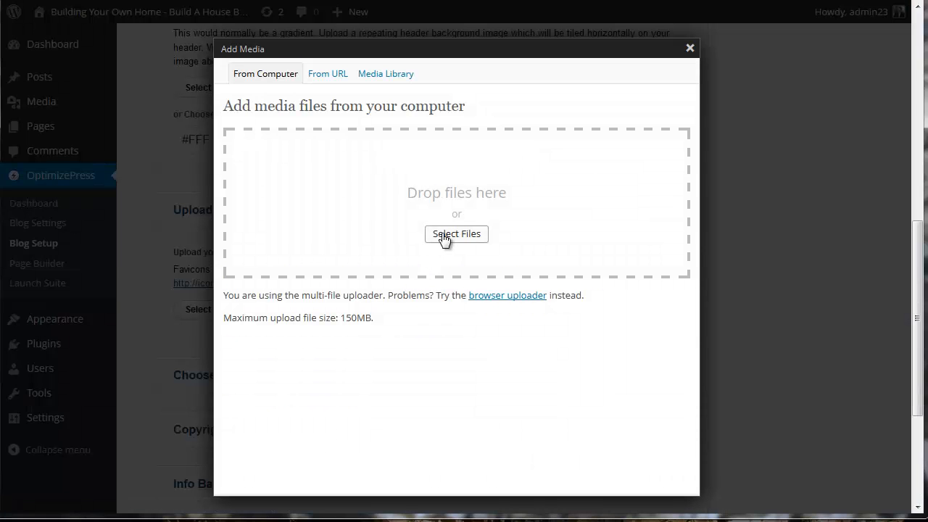
click(442, 235)
scroll(414, 116, down, 5)
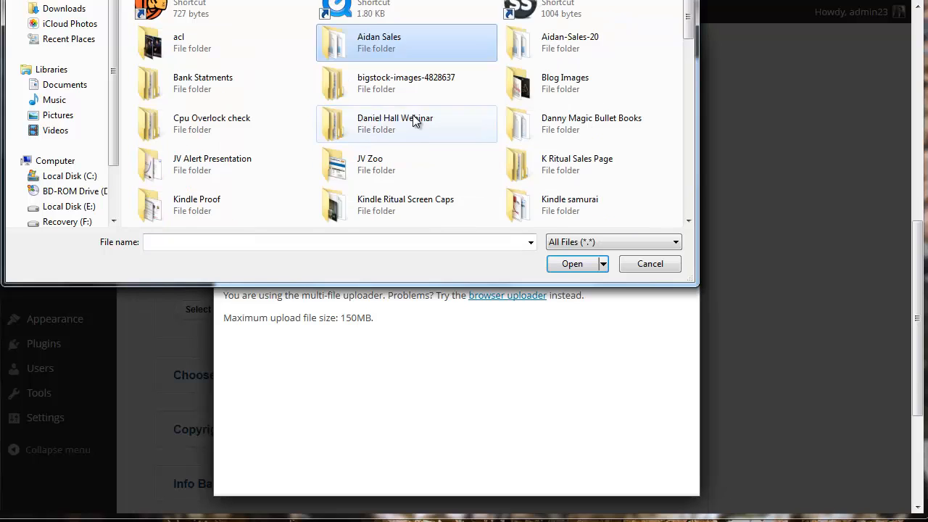
scroll(417, 115, down, 3)
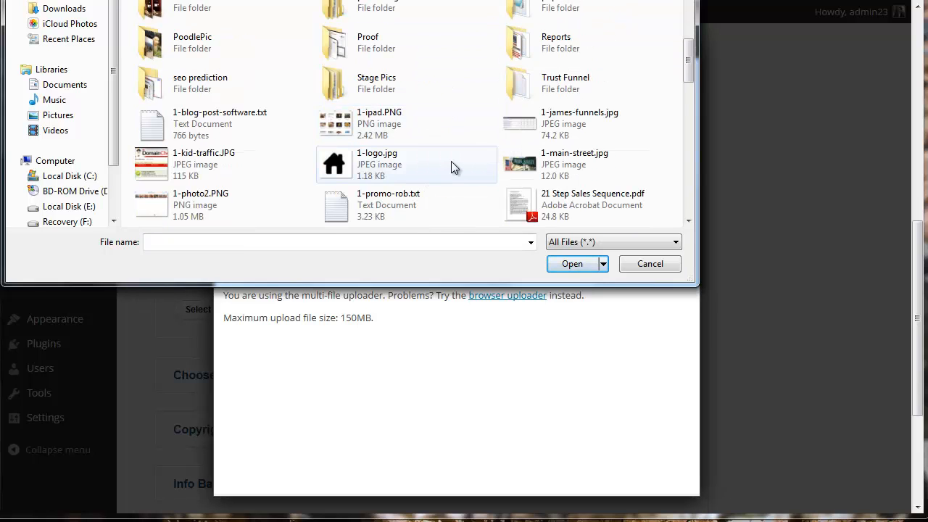
scroll(451, 161, down, 3)
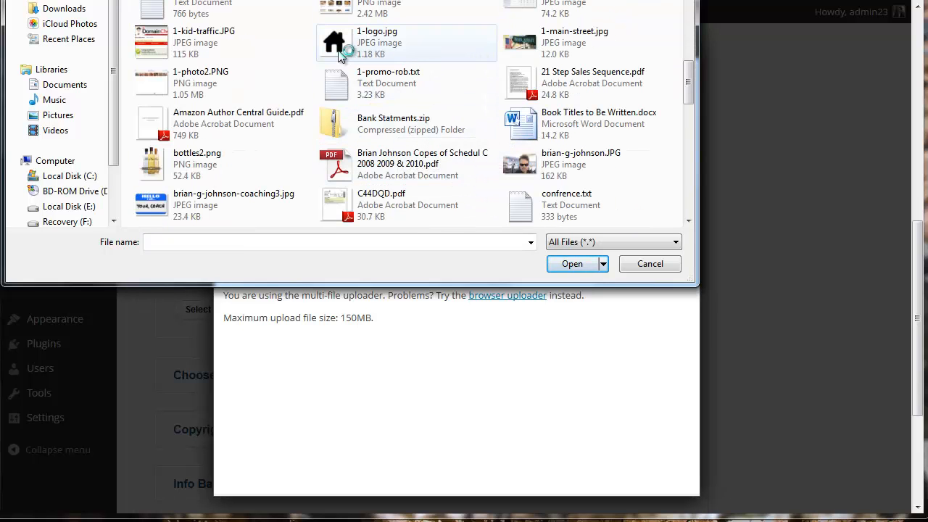
scroll(464, 114, down, 3)
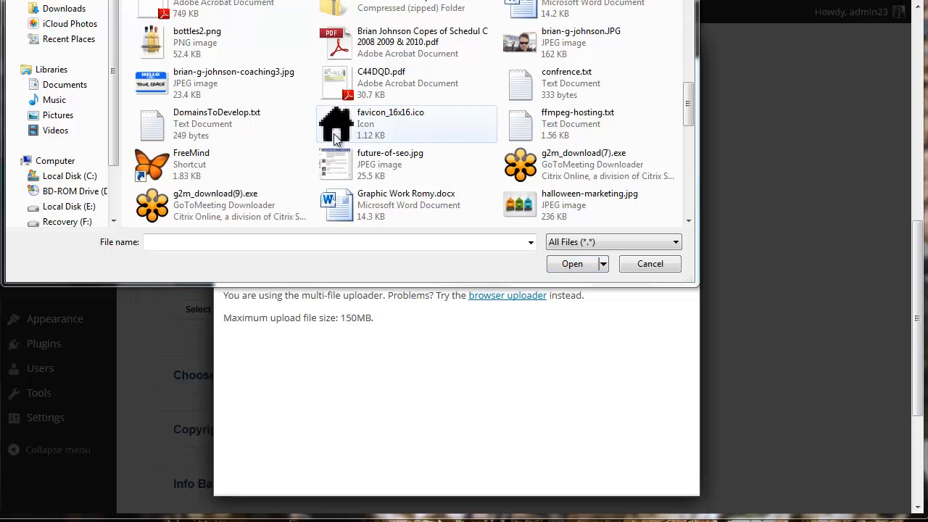
click(417, 122)
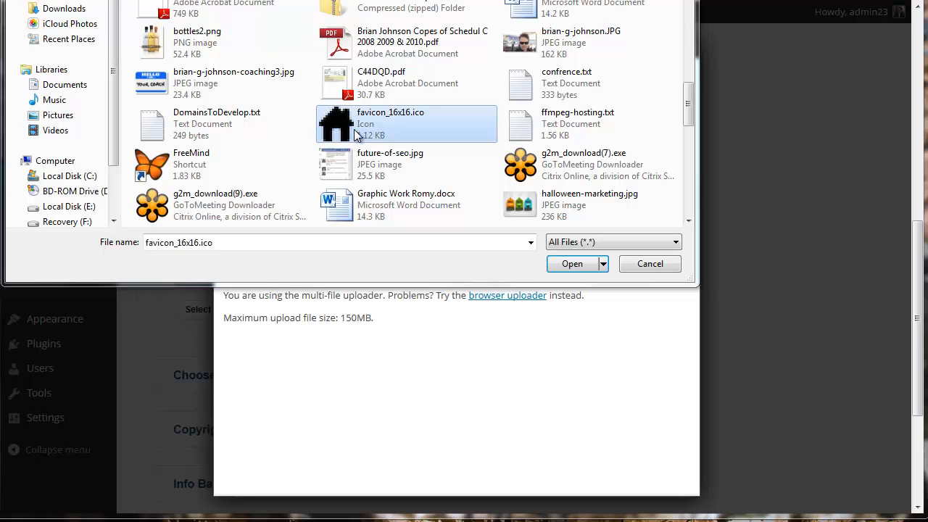
click(574, 269)
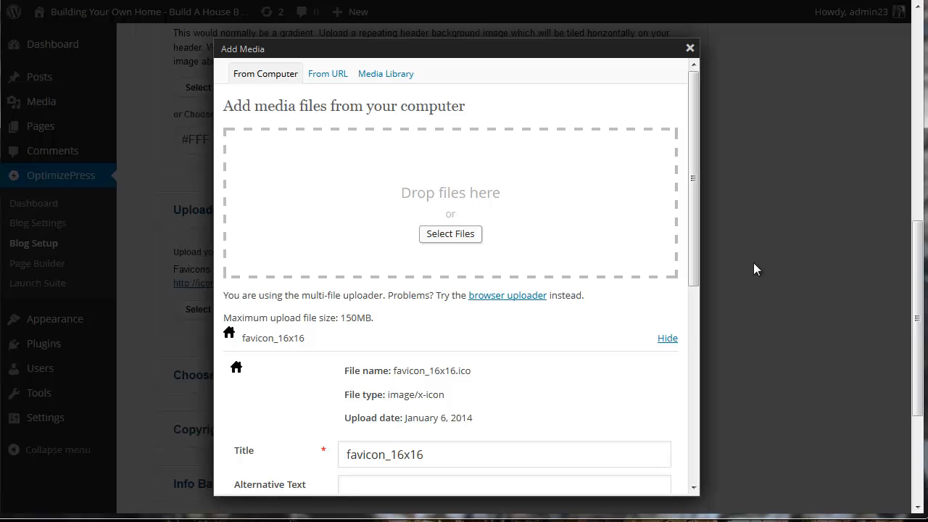
scroll(662, 307, down, 5)
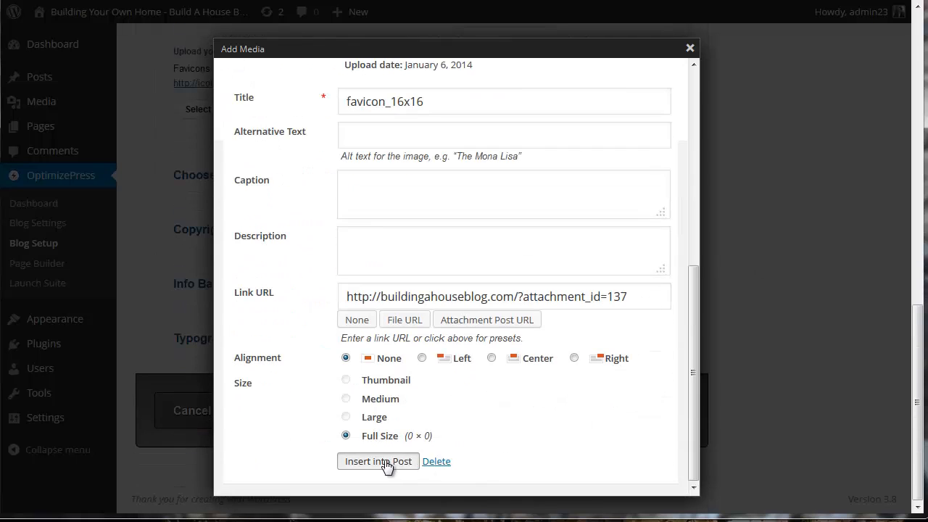
click(379, 462)
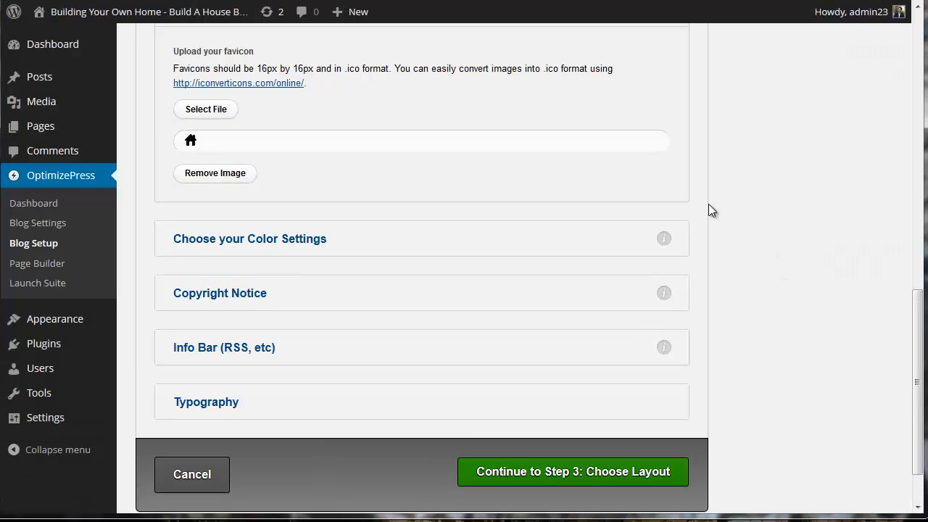
Step: Check the inserted favicon and view the help video for the Copyright Notice section
scroll(734, 258, up, 3)
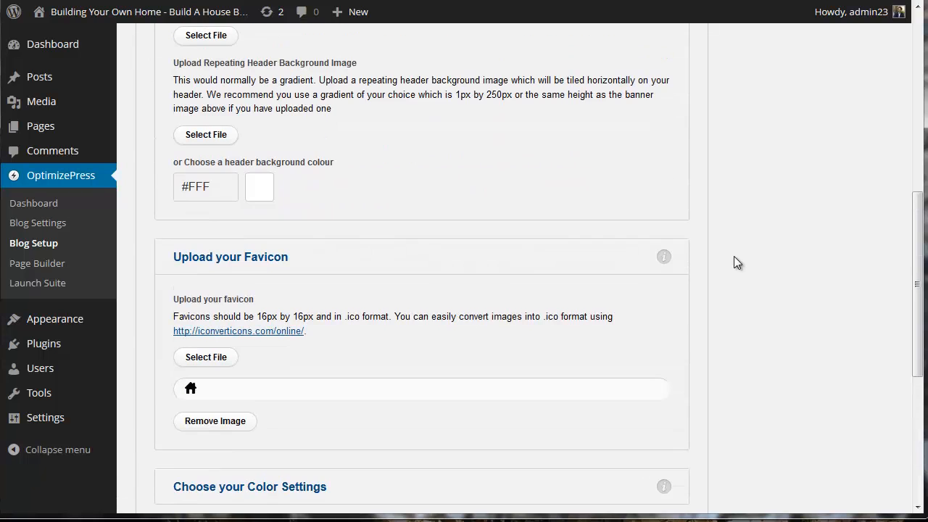
scroll(745, 250, down, 3)
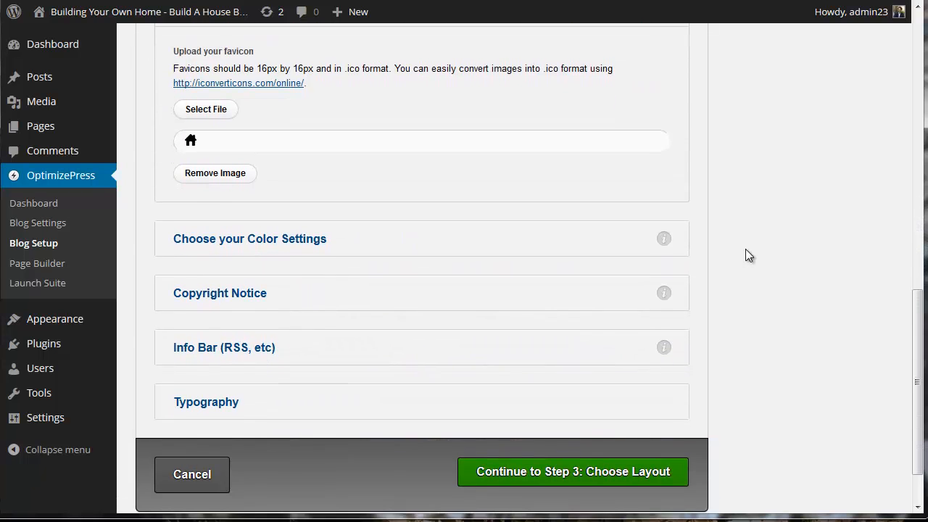
scroll(746, 254, down, 1)
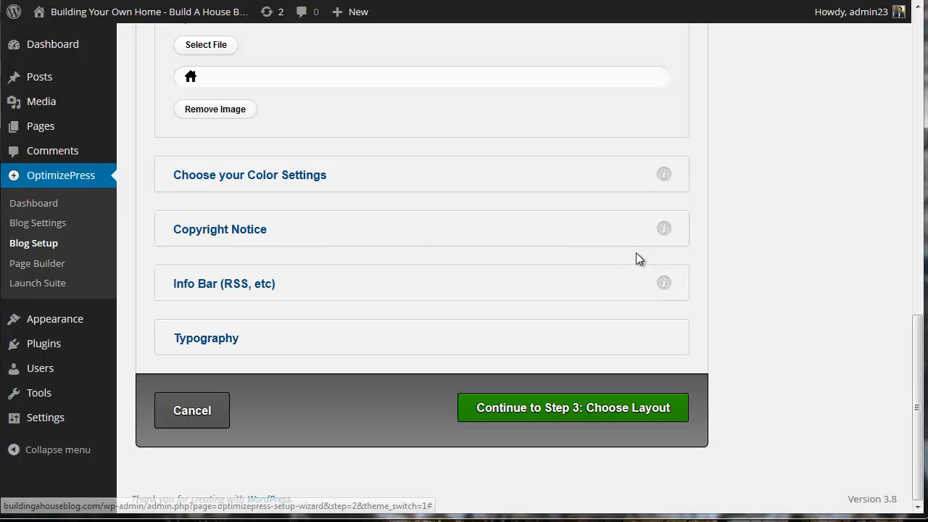
click(665, 228)
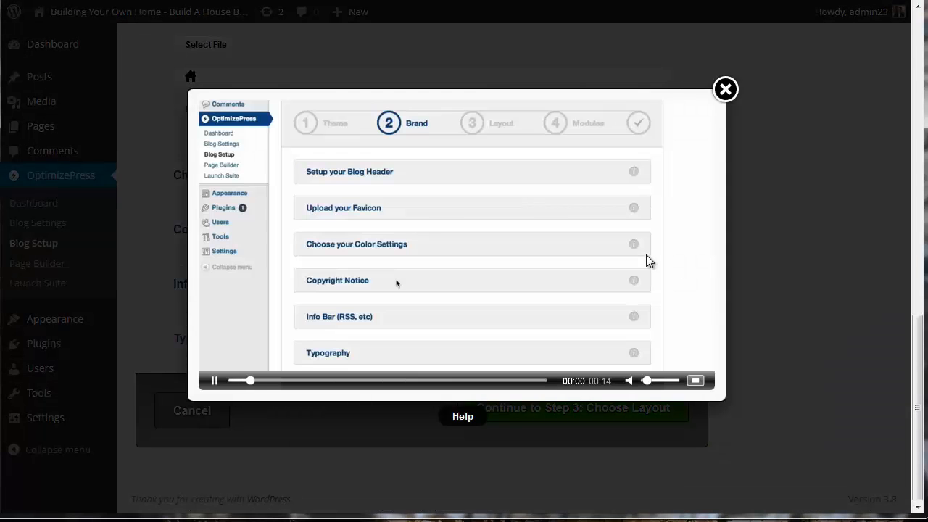
click(726, 89)
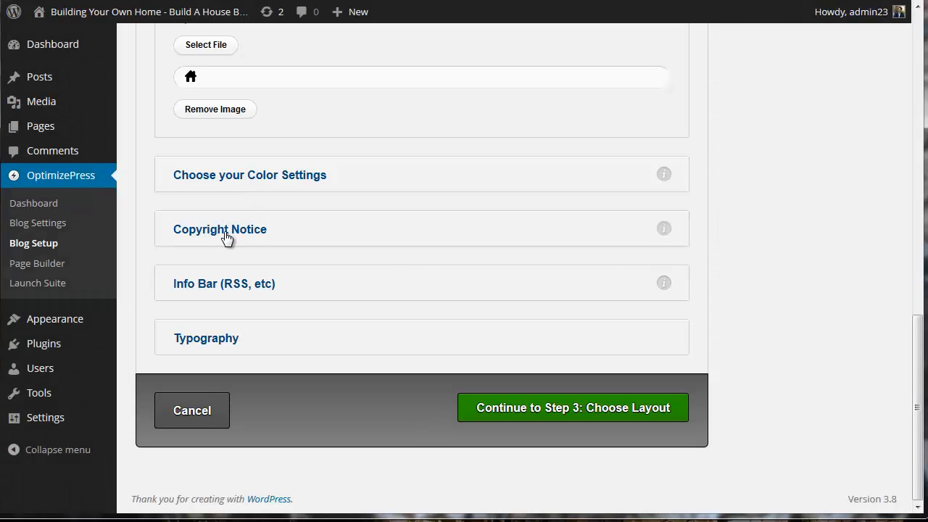
Step: Replace the site name in the footer's copyright notice with BuildingaHouseBlog.com
click(226, 238)
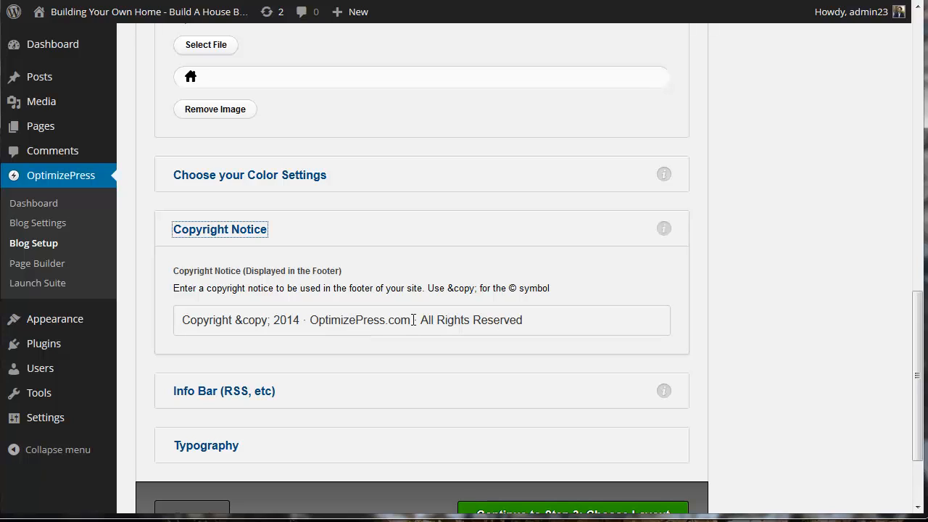
drag(413, 320, 310, 320)
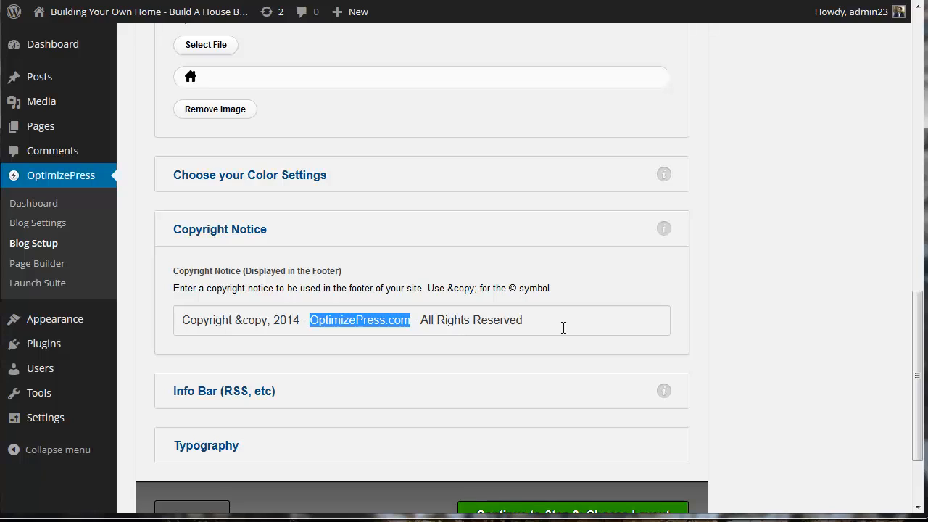
text(Building)
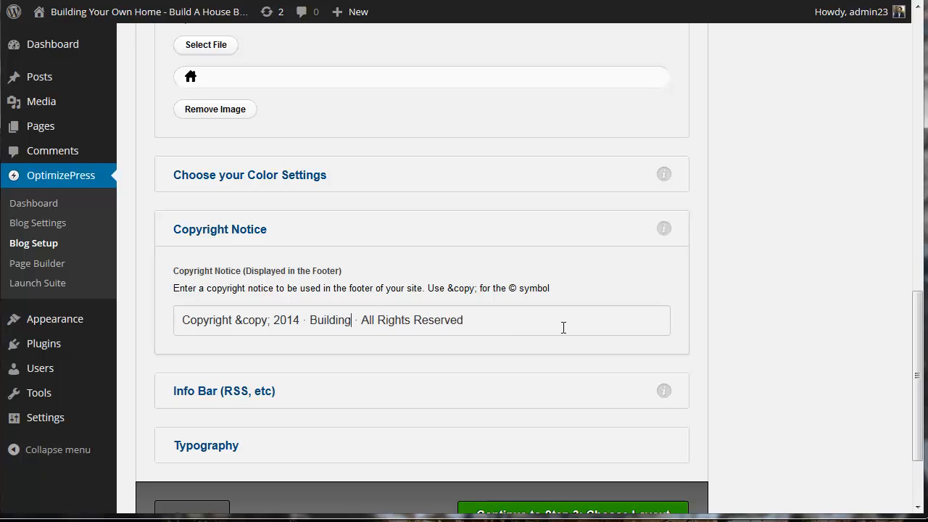
text(aHouseBlog)
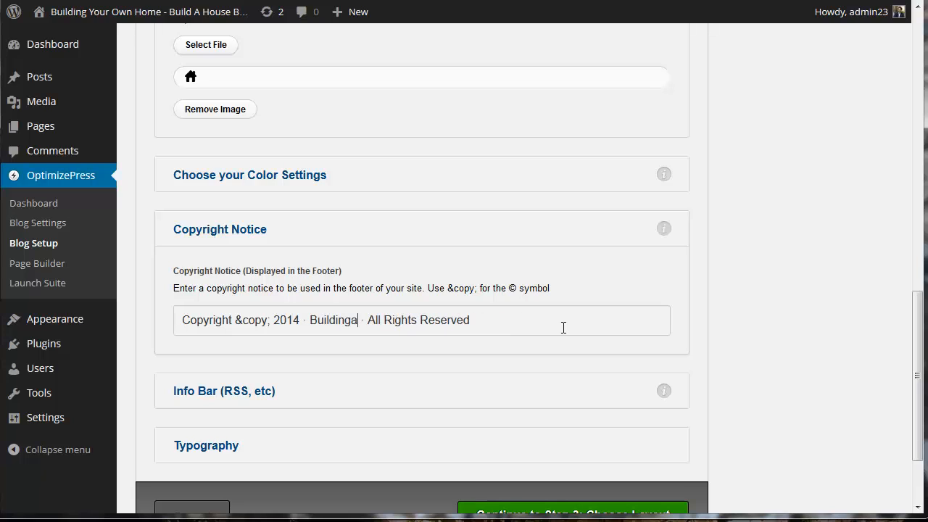
text(.com)
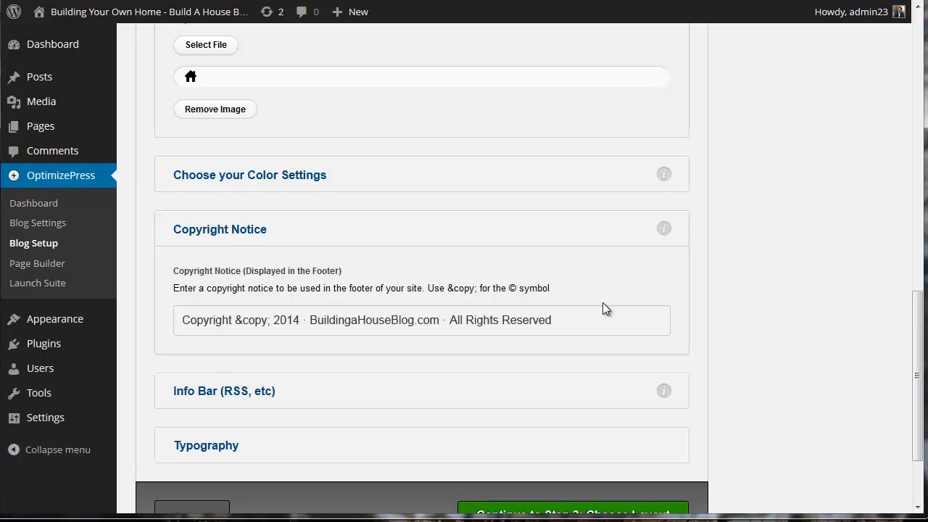
scroll(653, 287, down, 2)
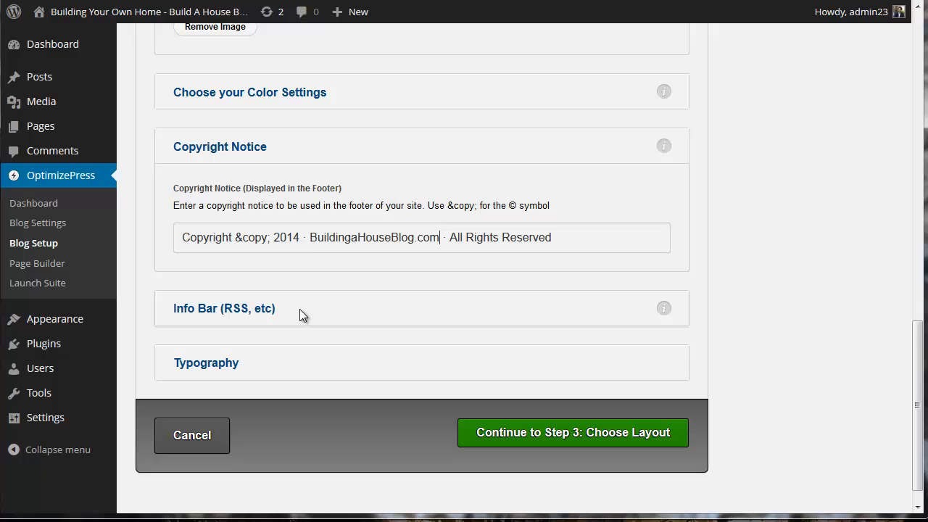
Step: Review the Info Bar's Twitter, email and RSS settings, and continue to Step 3 of the blog setup, Choose Layout
click(216, 314)
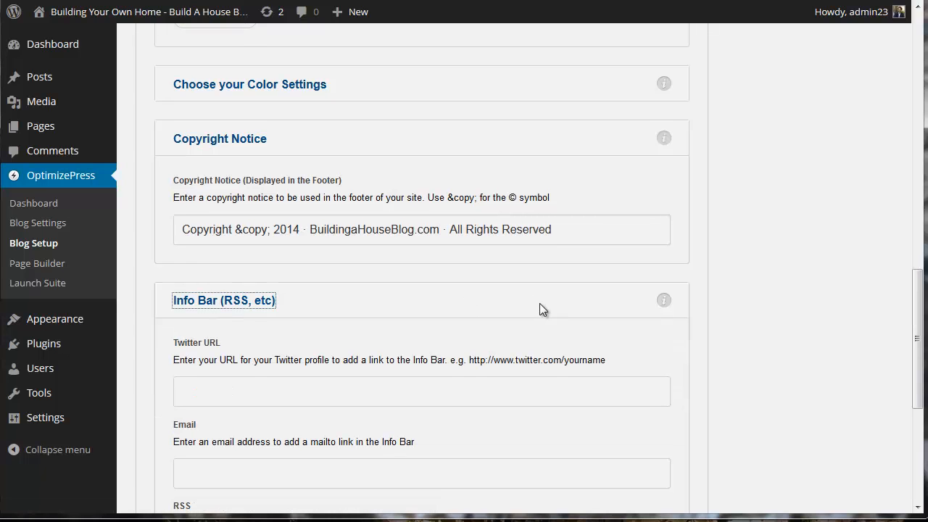
scroll(522, 307, down, 1)
scroll(318, 341, down, 1)
scroll(314, 351, down, 2)
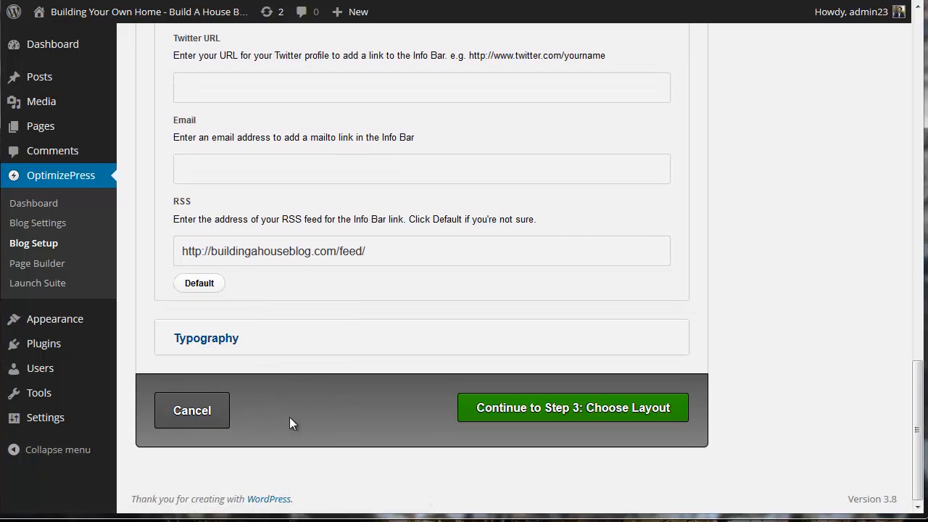
click(578, 410)
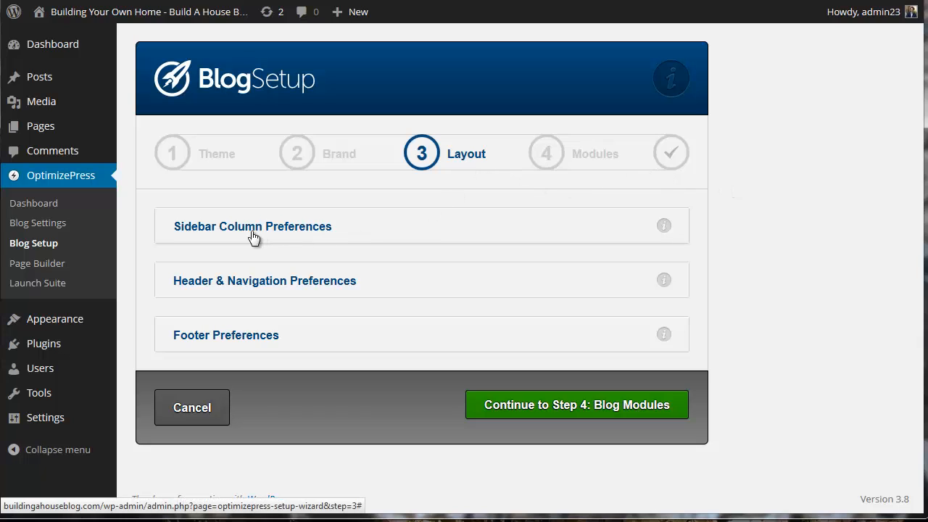
Step: Examine the Sidebar Column Preferences, including the sidebar placement and the main sidebar width
click(288, 231)
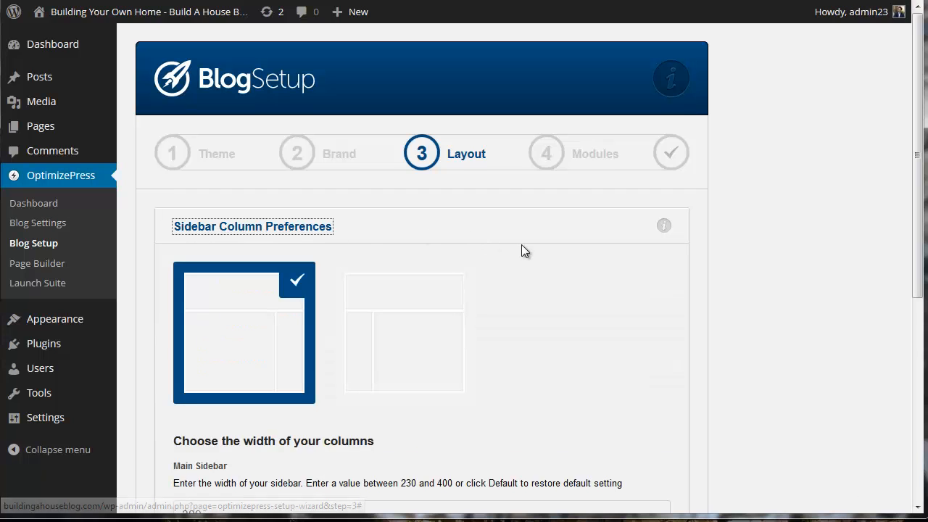
scroll(521, 252, down, 2)
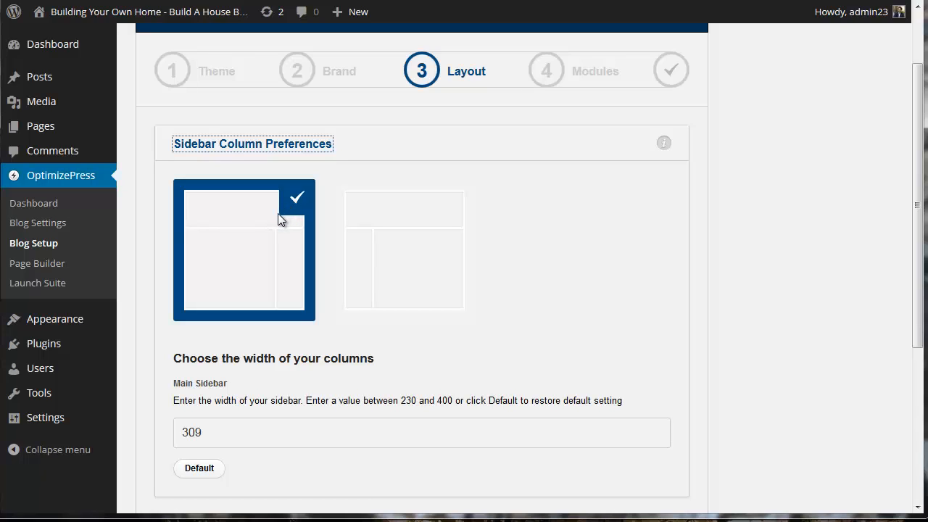
scroll(577, 254, down, 3)
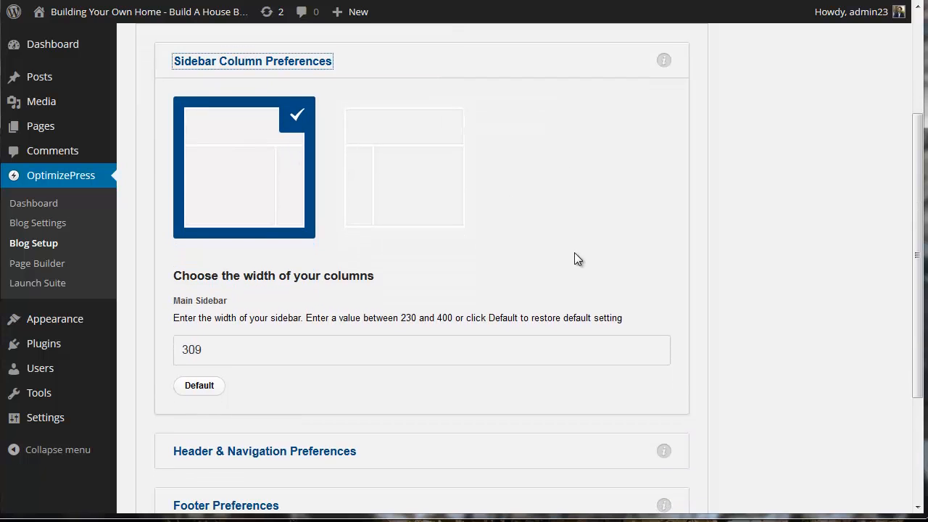
scroll(581, 255, up, 4)
scroll(580, 259, down, 3)
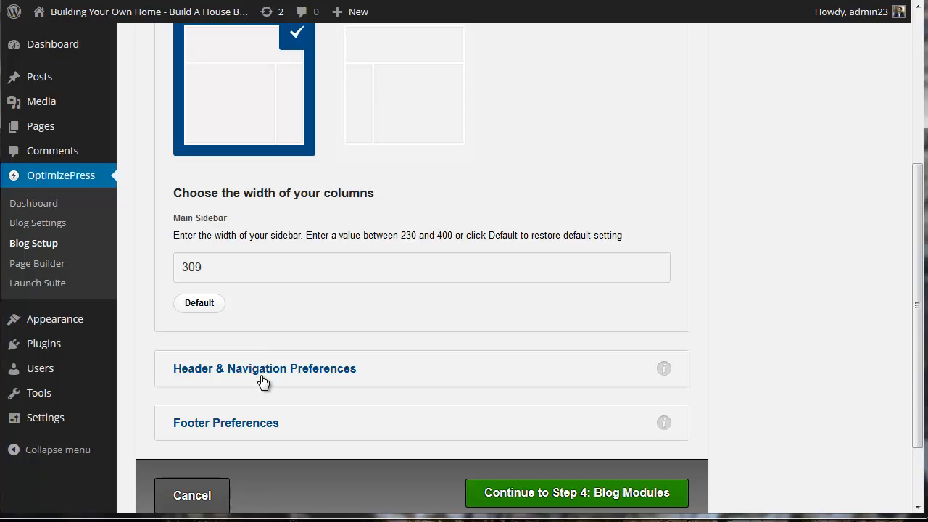
Step: Set the blog header layout to Logo With Alongside Navigation in the Header & Navigation Preferences
click(263, 371)
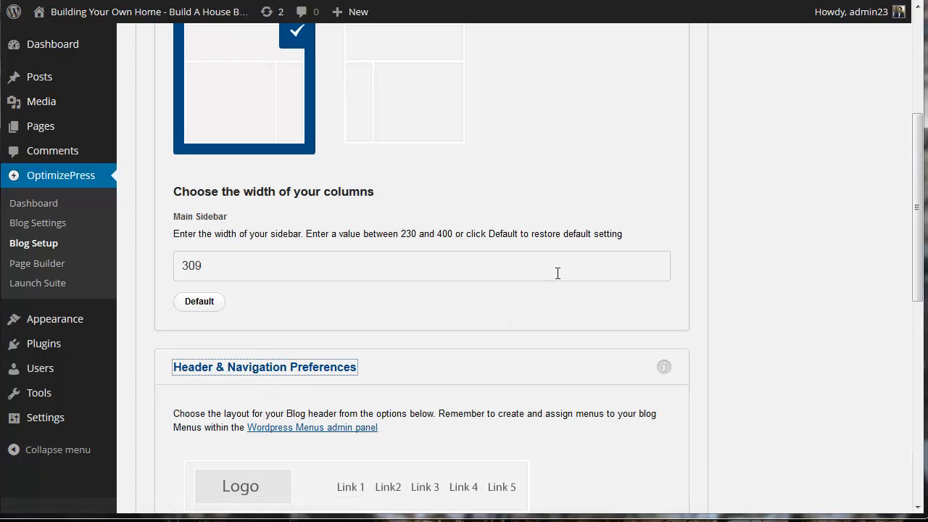
scroll(566, 261, down, 2)
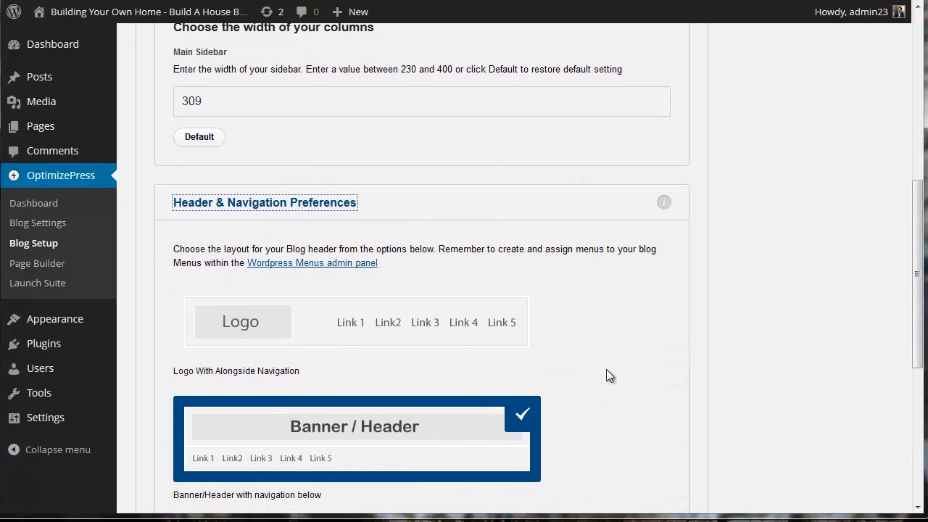
scroll(605, 371, down, 2)
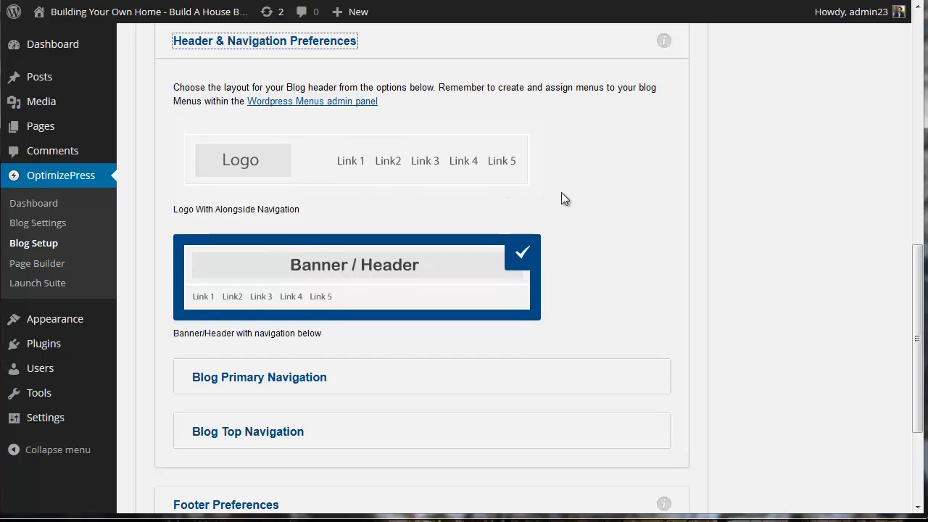
scroll(559, 196, up, 2)
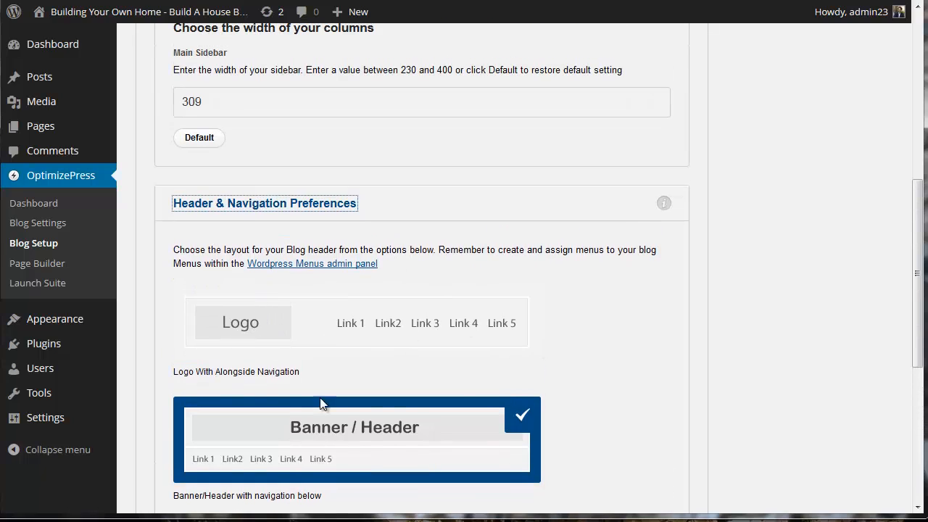
click(252, 330)
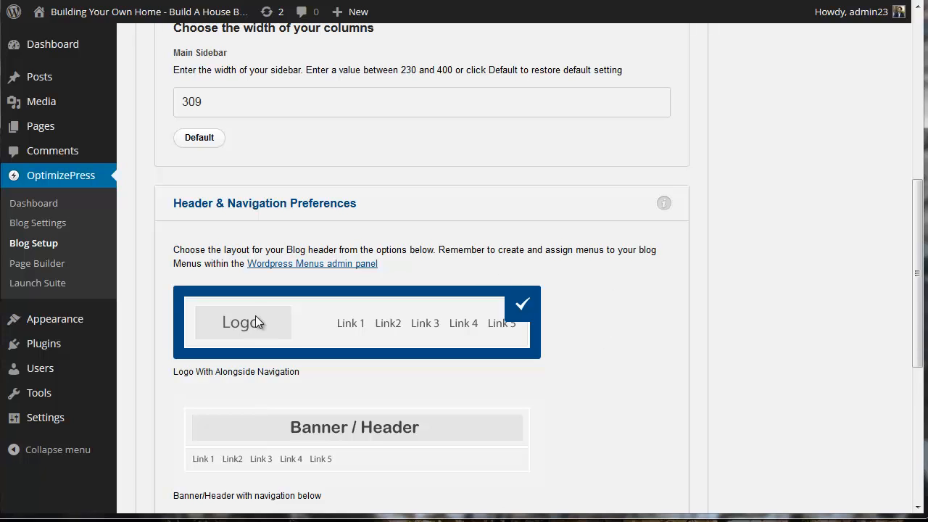
Step: Examine the font and colour options for the Blog Primary Navigation and Blog Top Navigation
scroll(469, 326, down, 2)
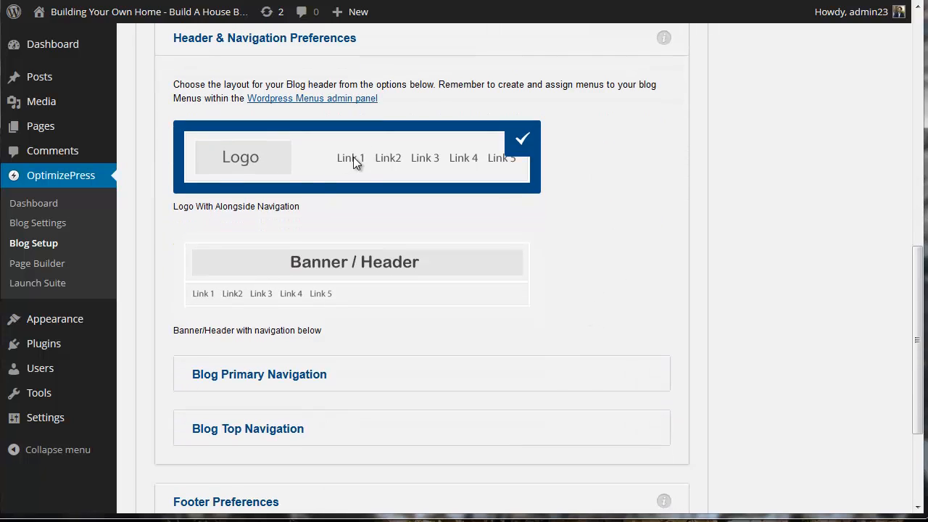
scroll(628, 183, down, 2)
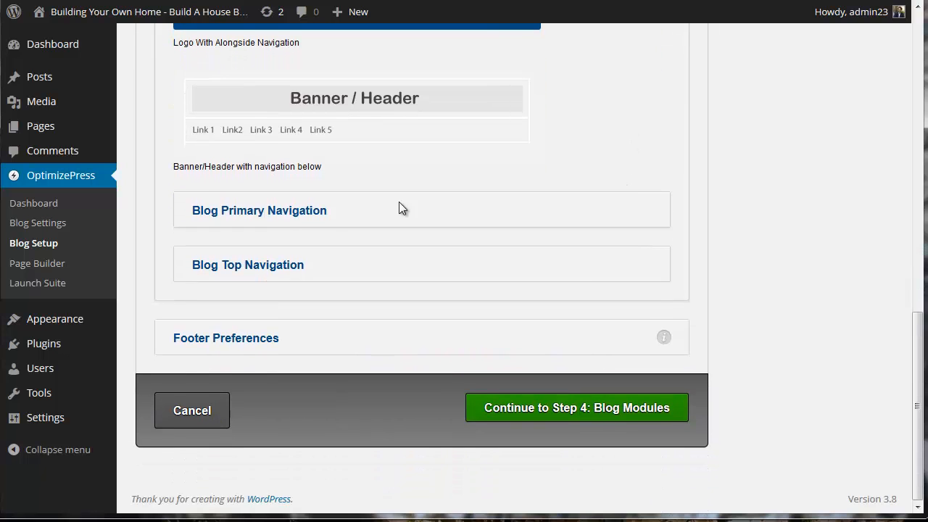
click(296, 213)
scroll(633, 209, down, 1)
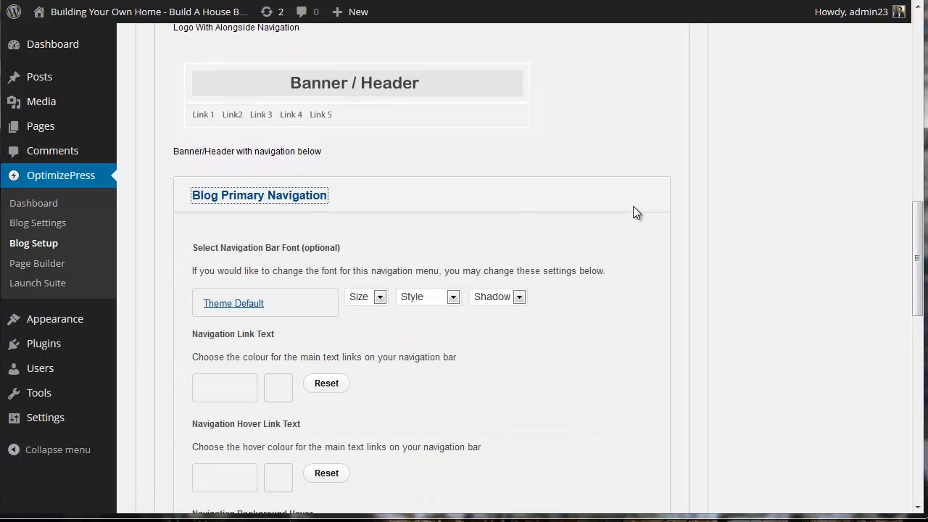
scroll(312, 293, down, 8)
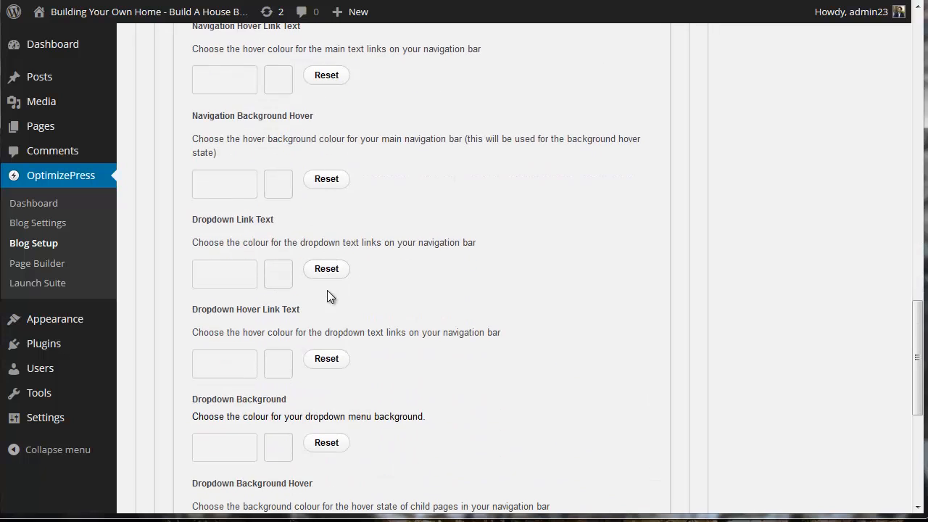
click(269, 283)
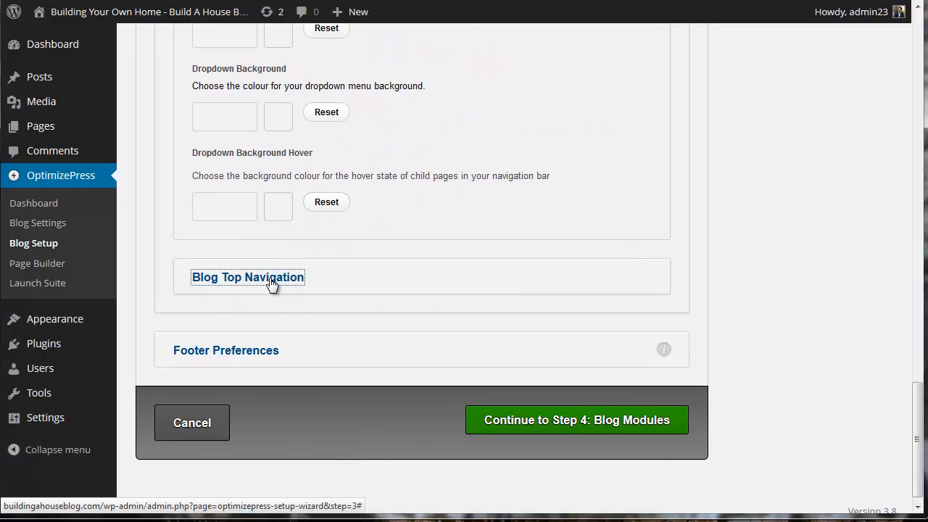
scroll(623, 246, down, 1)
scroll(625, 251, down, 5)
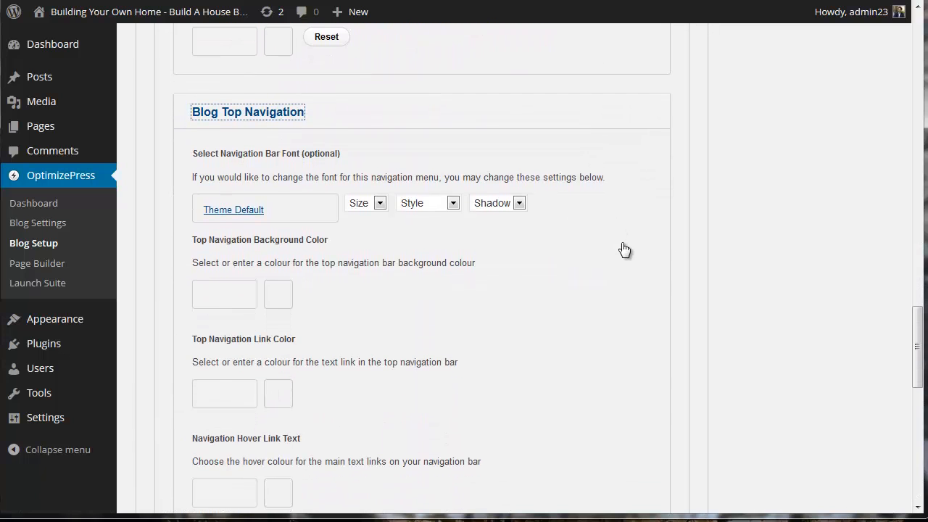
scroll(620, 246, down, 5)
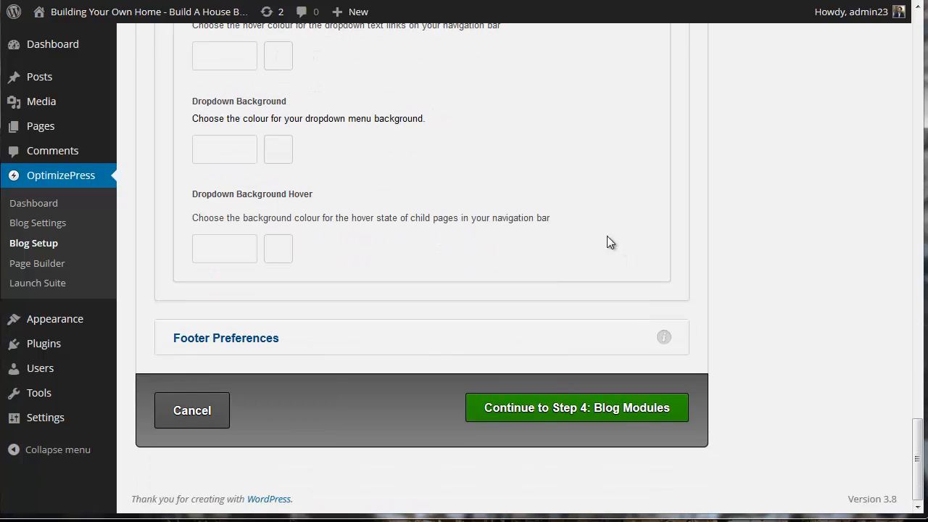
Step: Review the column options in the Footer Preferences and continue to Step 4 of the blog setup, Blog Modules
click(256, 340)
scroll(757, 282, down, 3)
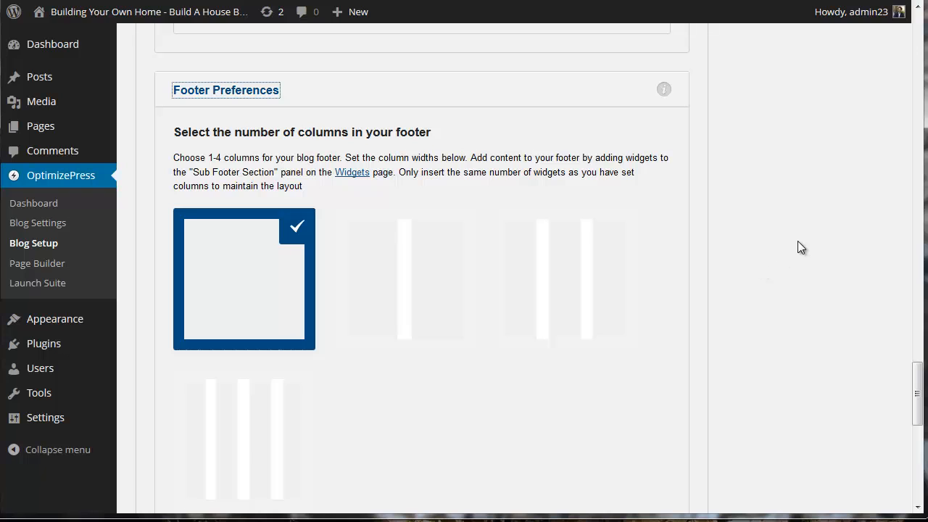
scroll(777, 238, down, 1)
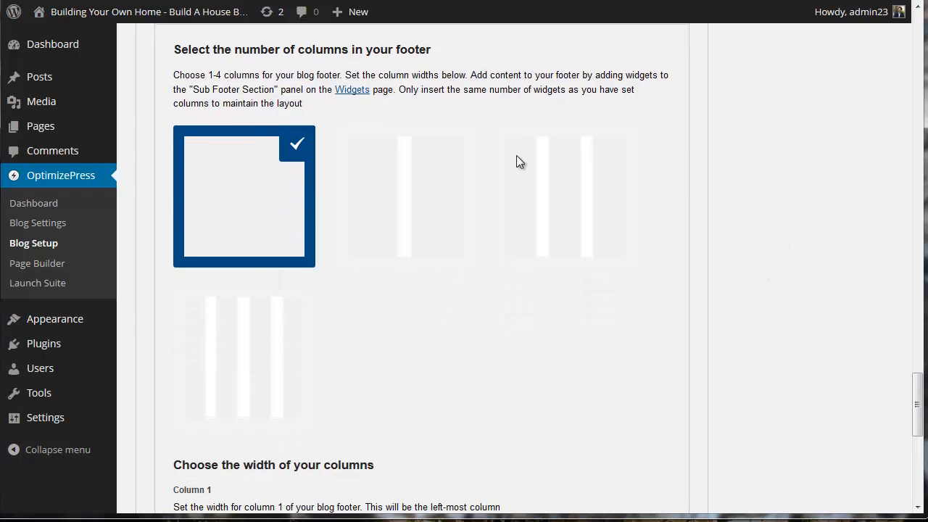
scroll(558, 267, down, 6)
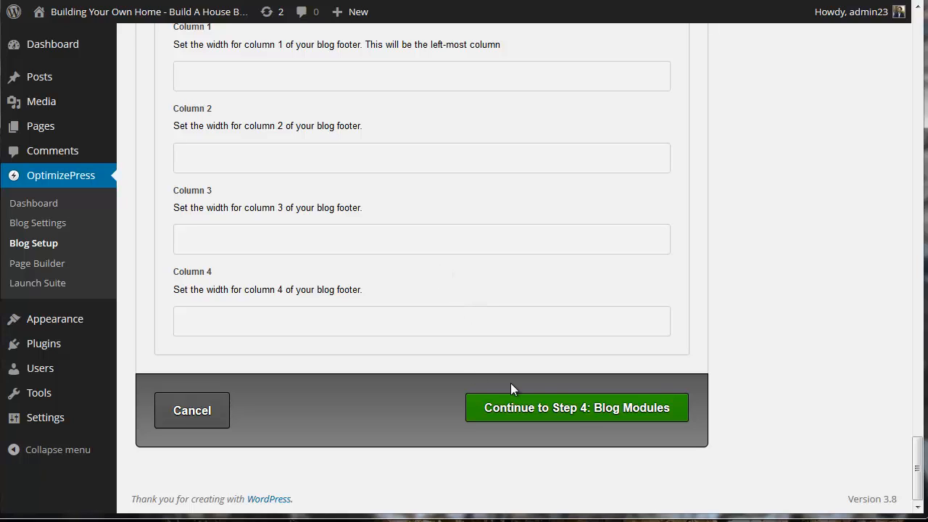
click(582, 414)
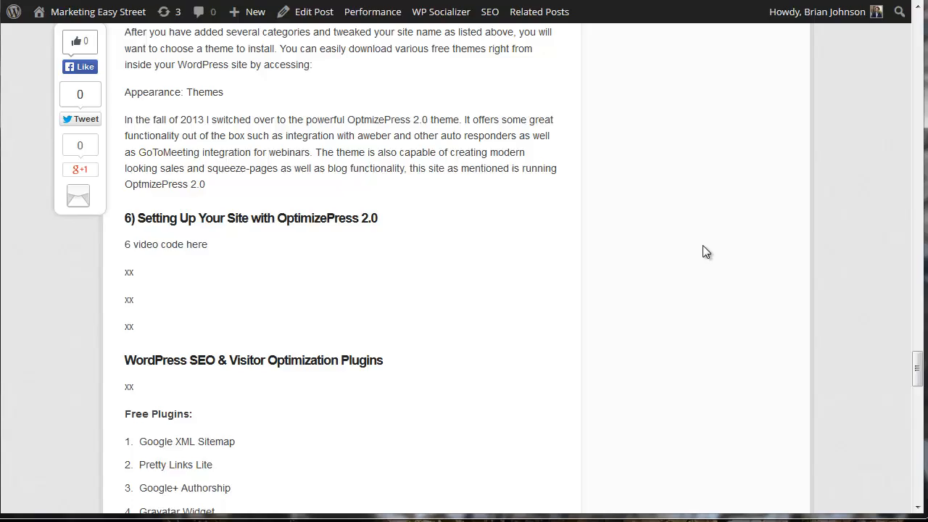
Step: Go to the Marketing Easy Street homepage from the tutorial post to view its feature area with the signup form
scroll(707, 239, up, 5)
scroll(709, 235, up, 10)
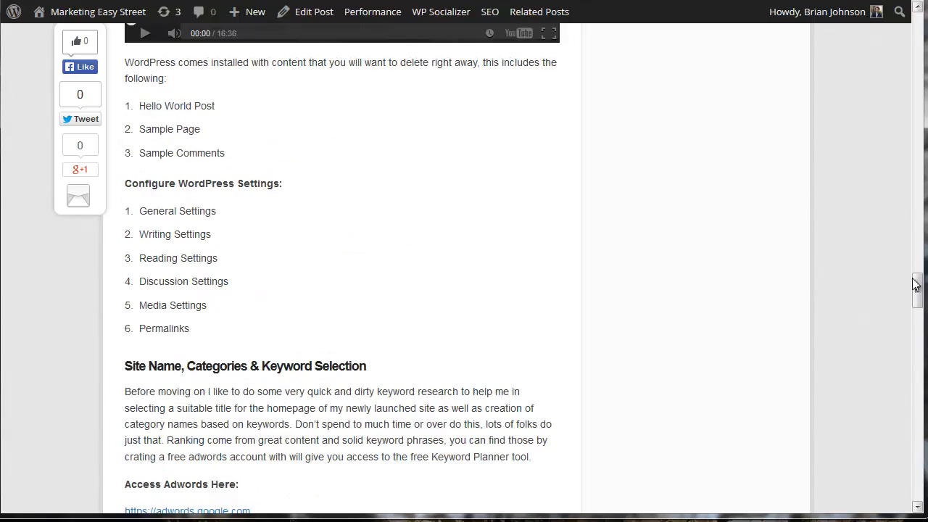
drag(918, 284, 914, 22)
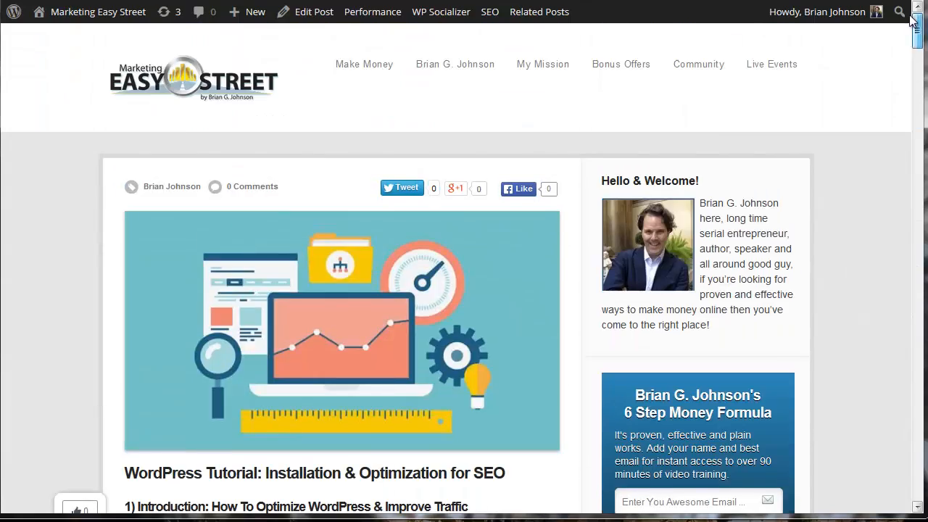
click(190, 75)
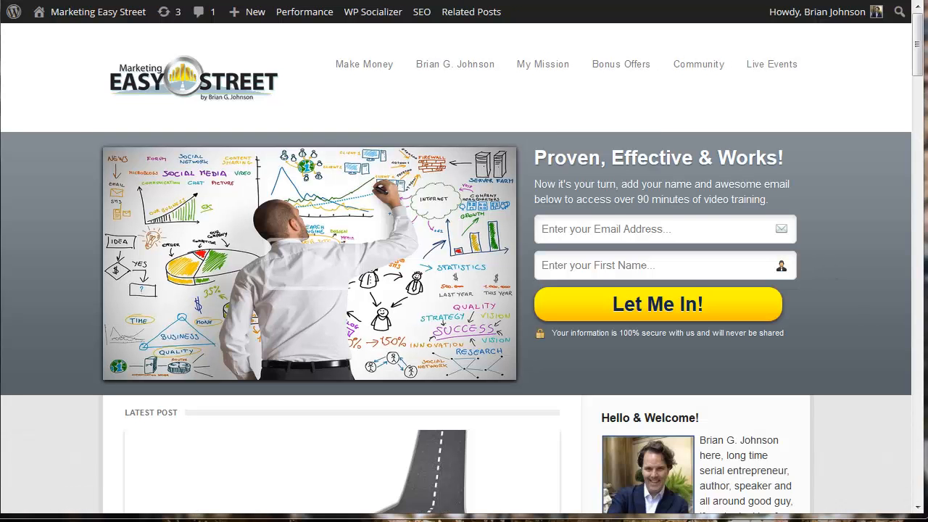
mouse_move(308, 113)
mouse_down()
mouse_move(186, 114)
mouse_move(36, 337)
mouse_move(461, 453)
mouse_move(835, 297)
mouse_move(505, 84)
mouse_move(270, 125)
mouse_up()
mouse_move(839, 57)
mouse_down()
mouse_move(839, 87)
mouse_move(805, 94)
mouse_move(818, 84)
mouse_move(841, 98)
mouse_up()
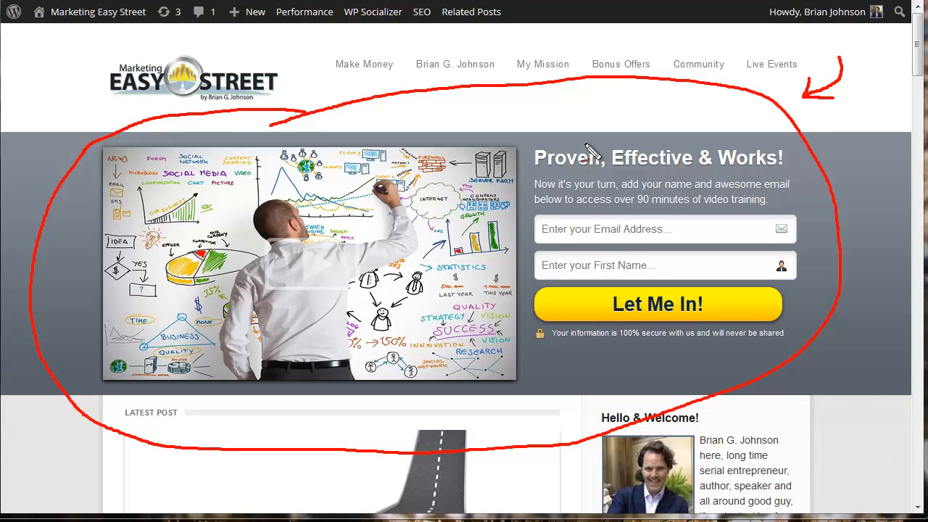
mouse_move(849, 118)
mouse_down()
mouse_move(838, 143)
mouse_move(819, 139)
mouse_move(815, 147)
mouse_move(834, 148)
mouse_up()
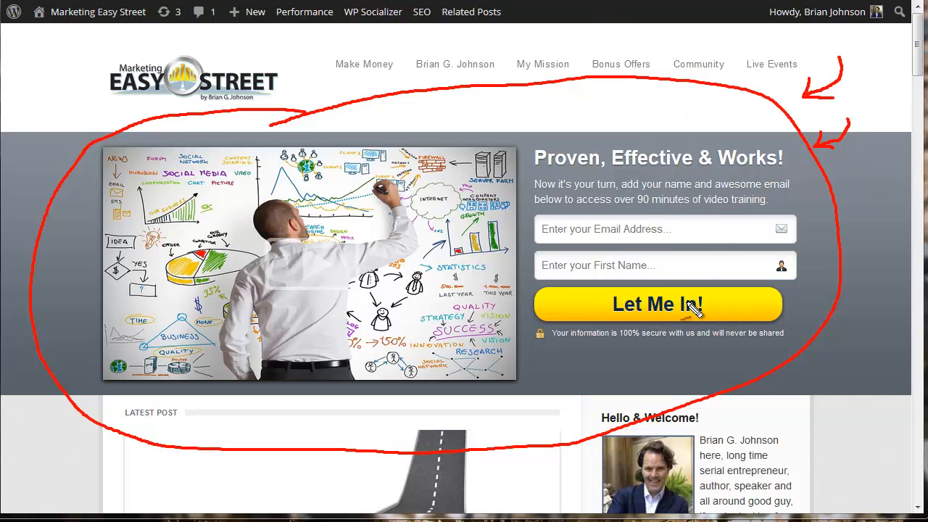
drag(657, 290, 701, 339)
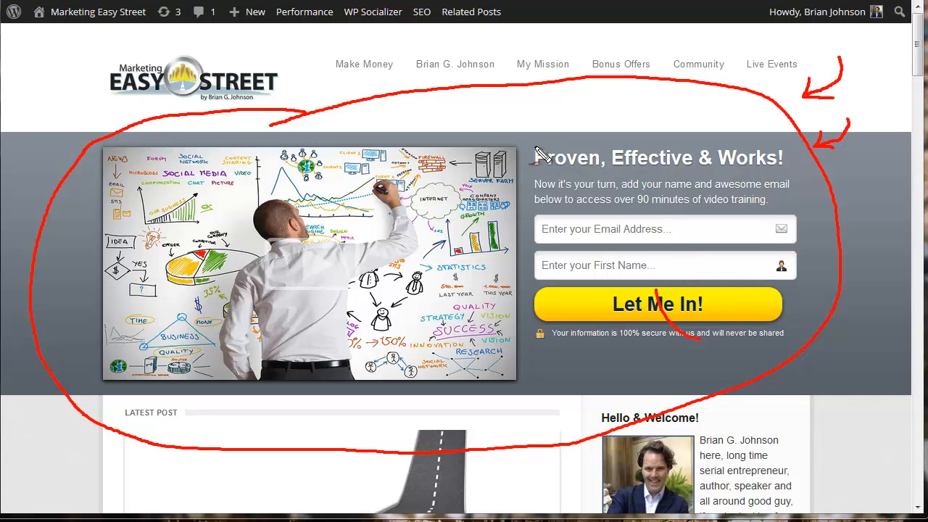
mouse_move(535, 139)
mouse_down()
mouse_move(537, 188)
mouse_move(810, 206)
mouse_move(620, 139)
mouse_move(588, 142)
mouse_up()
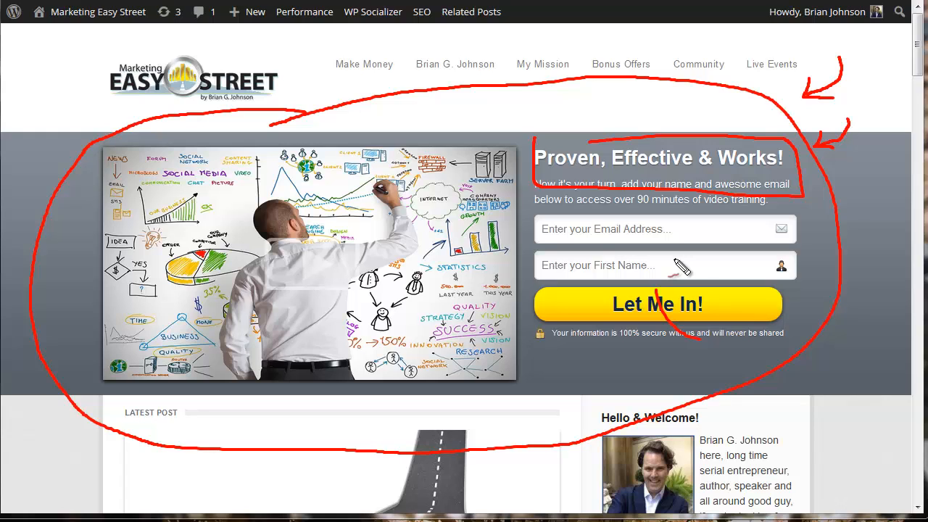
key(Escape)
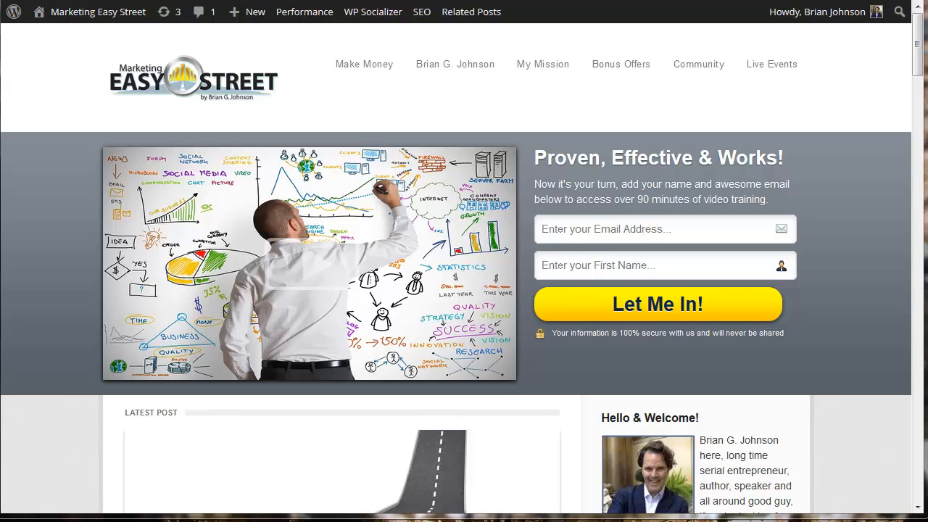
Step: Return to the Modules step of the blog setup and turn on the Homepage Feature Area
key(ctrl+Tab)
key(ctrl+Tab)
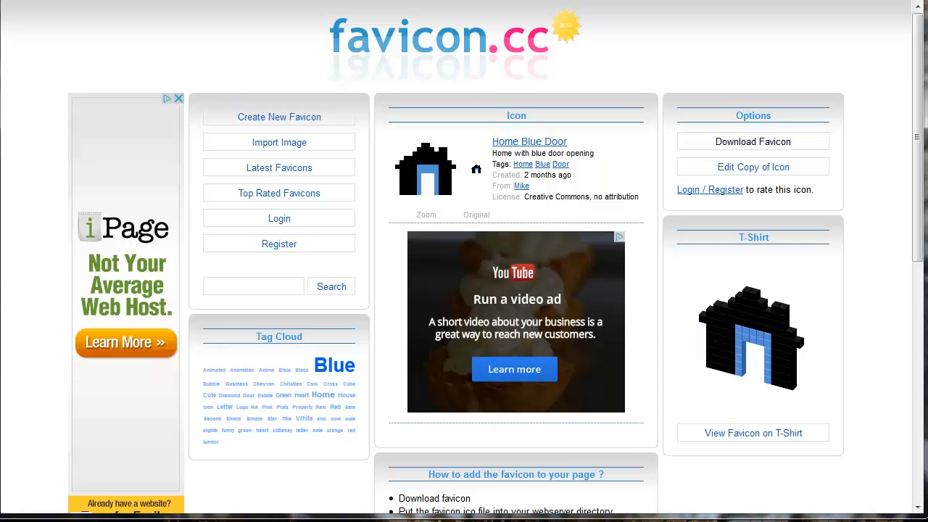
key(ctrl+Tab)
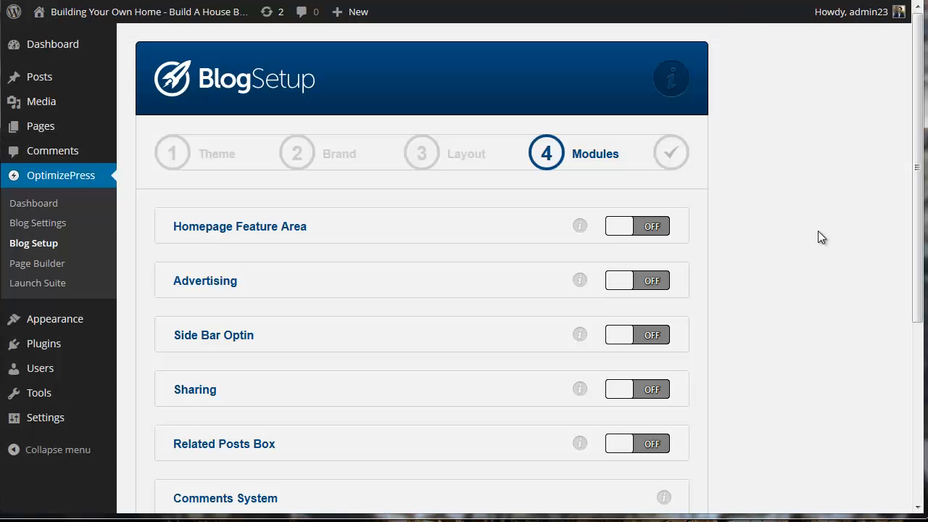
click(615, 232)
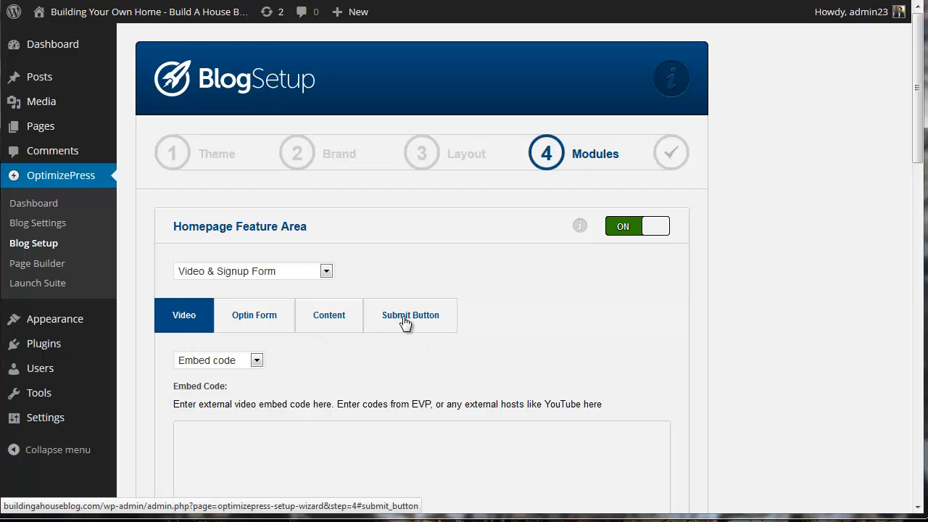
scroll(632, 317, down, 2)
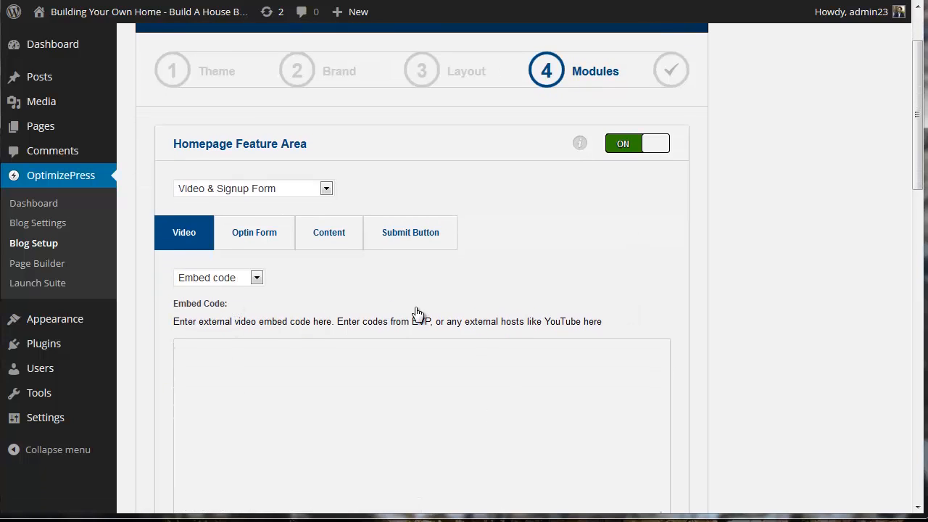
Step: Review the video, opt-in form, content and submit button settings of the Homepage Feature Area and turn the module off
scroll(458, 300, down, 2)
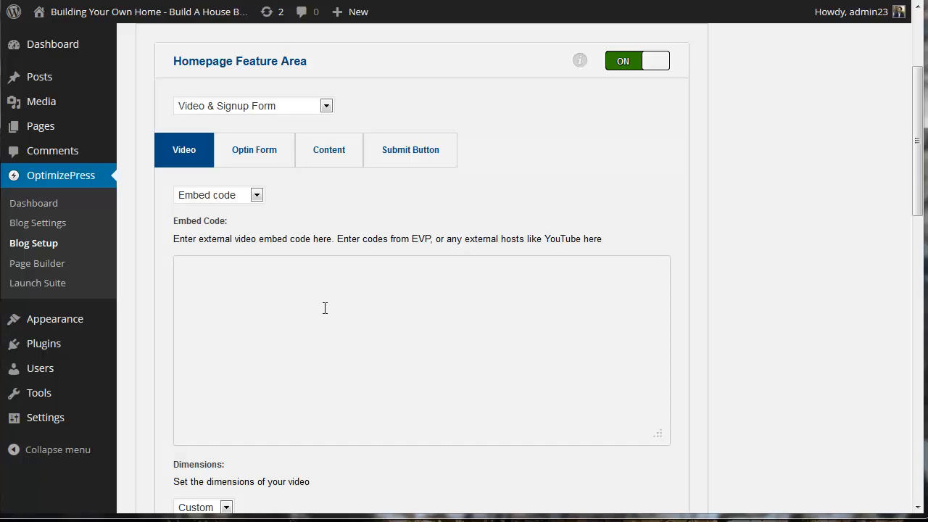
click(265, 163)
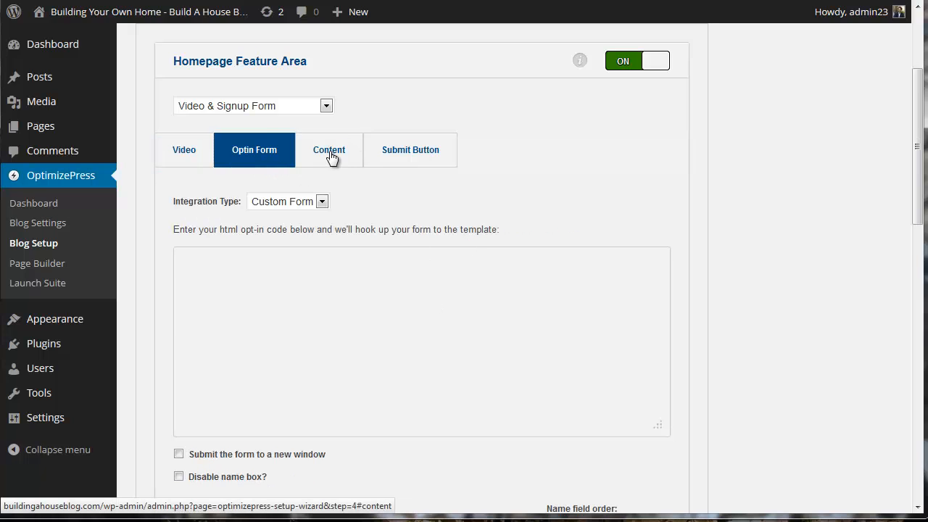
click(331, 157)
click(421, 154)
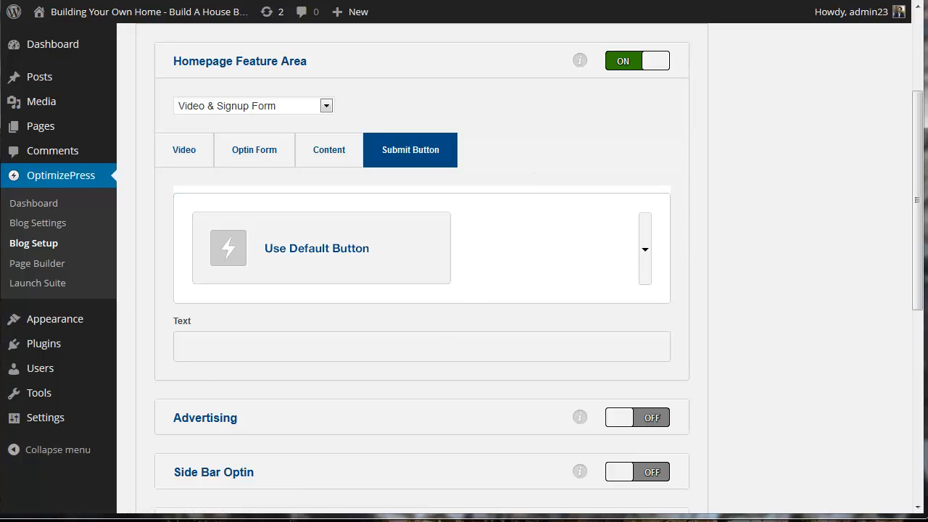
scroll(790, 422, up, 3)
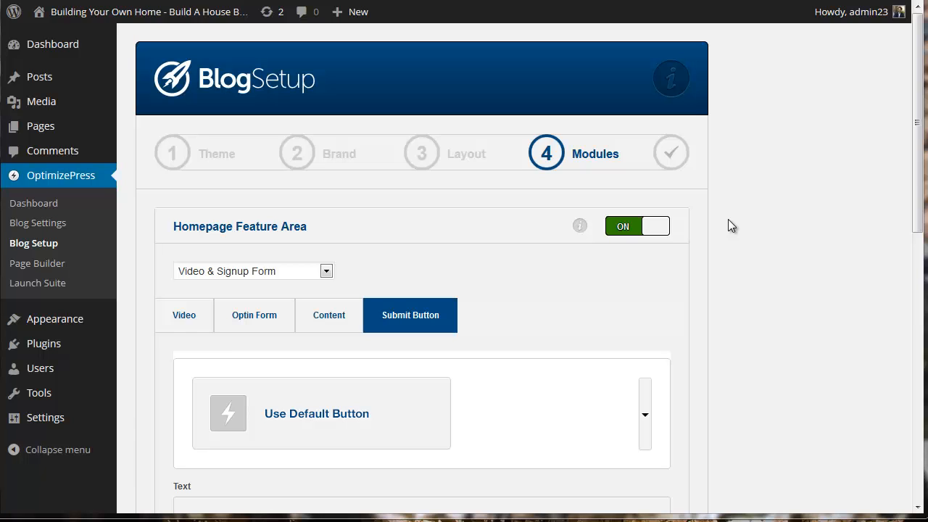
click(617, 229)
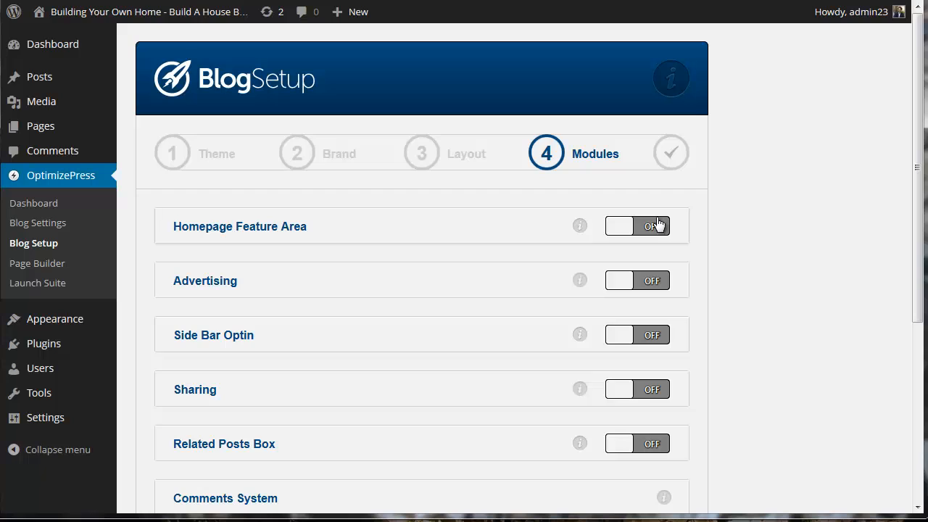
Step: Review the Advertising module's banner placements for the blog home page and turn on the Sharing module
click(228, 288)
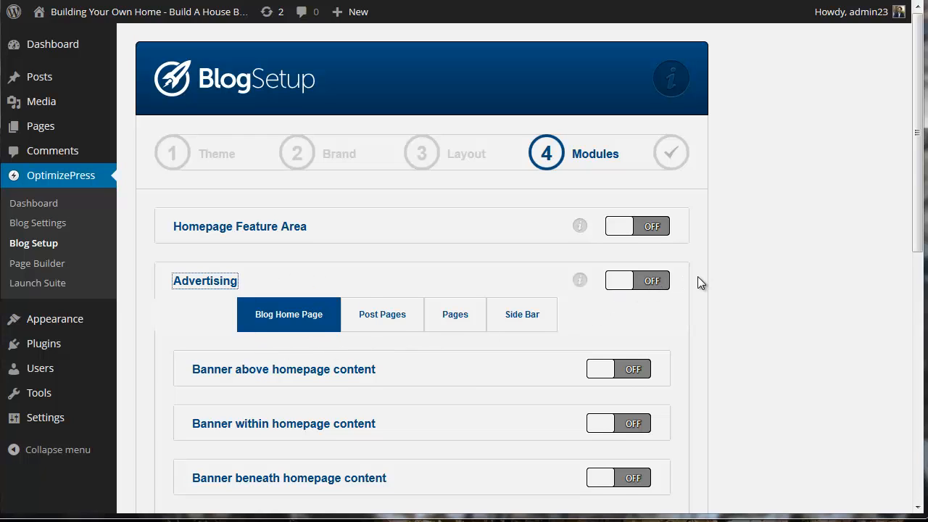
scroll(698, 277, down, 2)
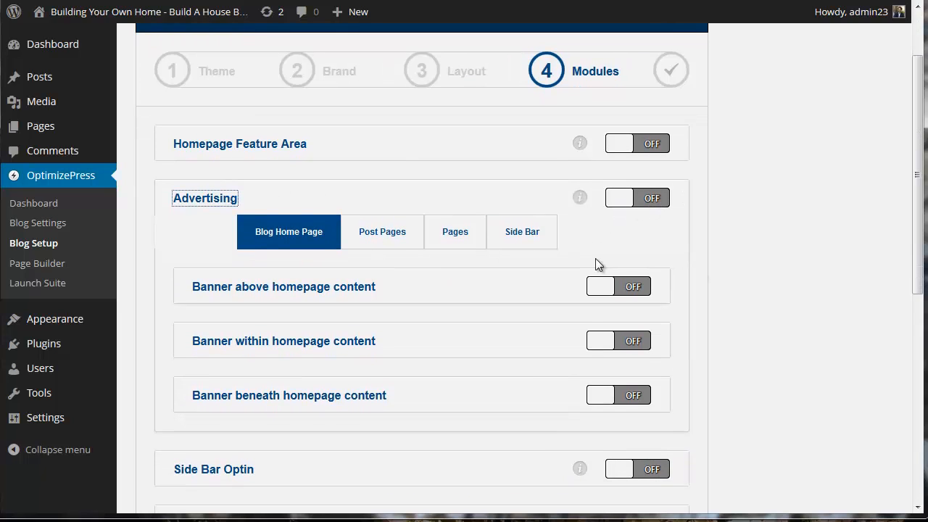
click(204, 206)
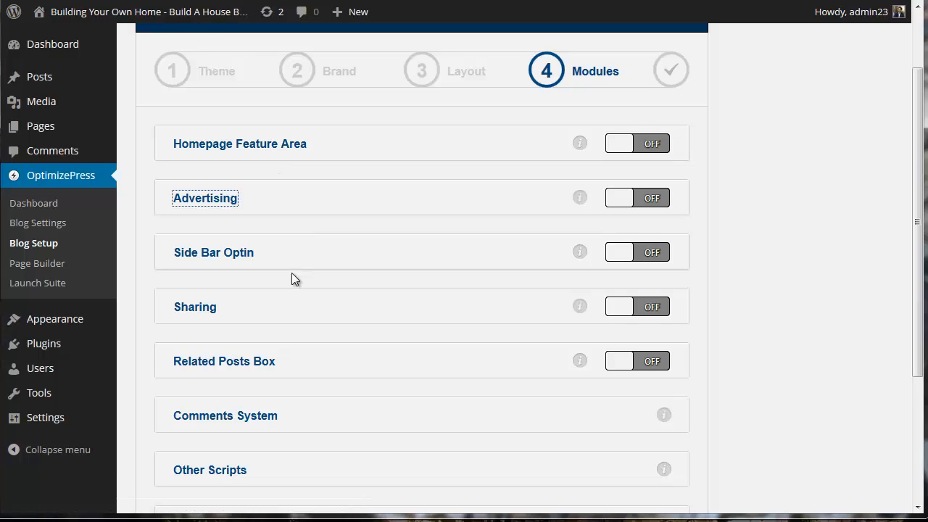
click(653, 312)
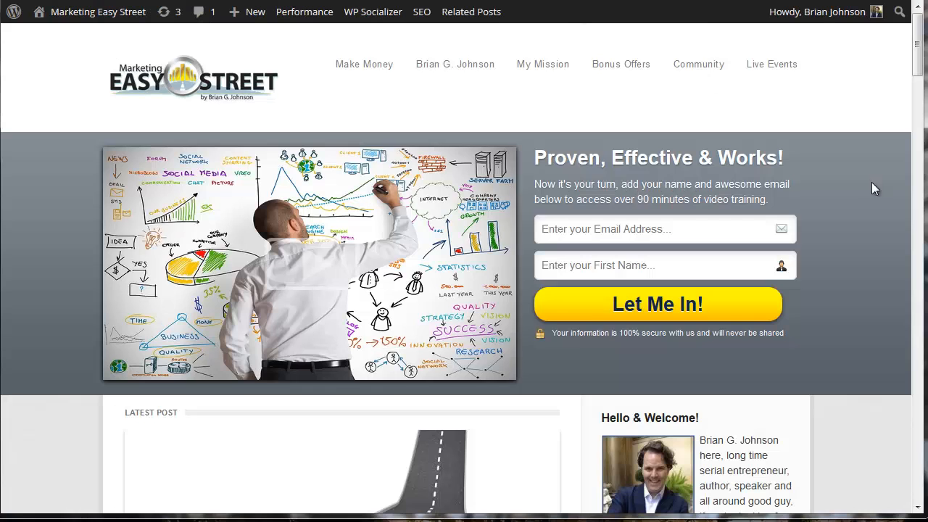
Step: Open the WordPress tutorial post from the Marketing Easy Street homepage and examine its social sharing buttons and Related Posts section
scroll(860, 222, down, 9)
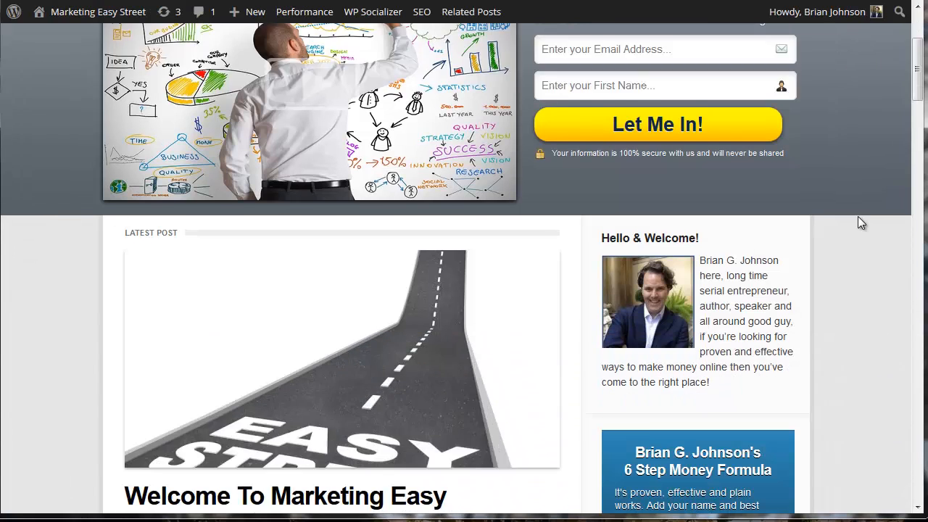
scroll(829, 219, down, 3)
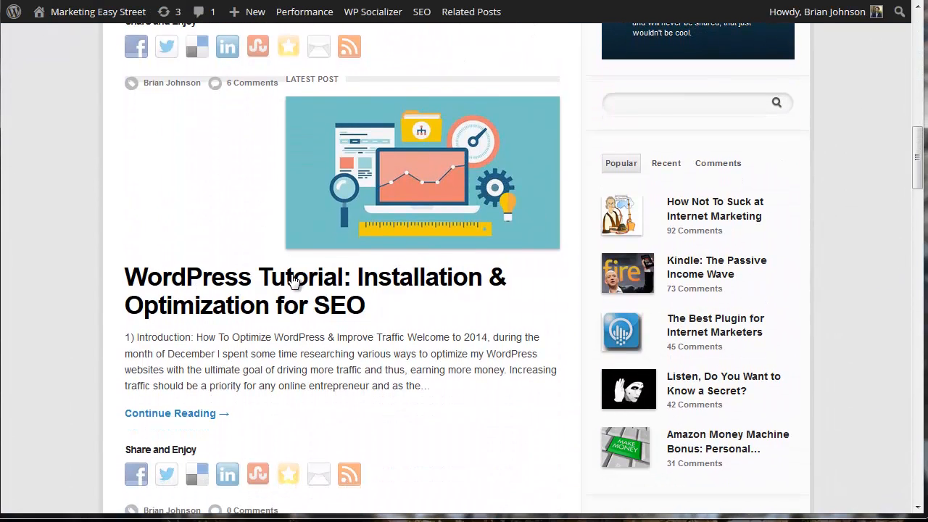
click(296, 276)
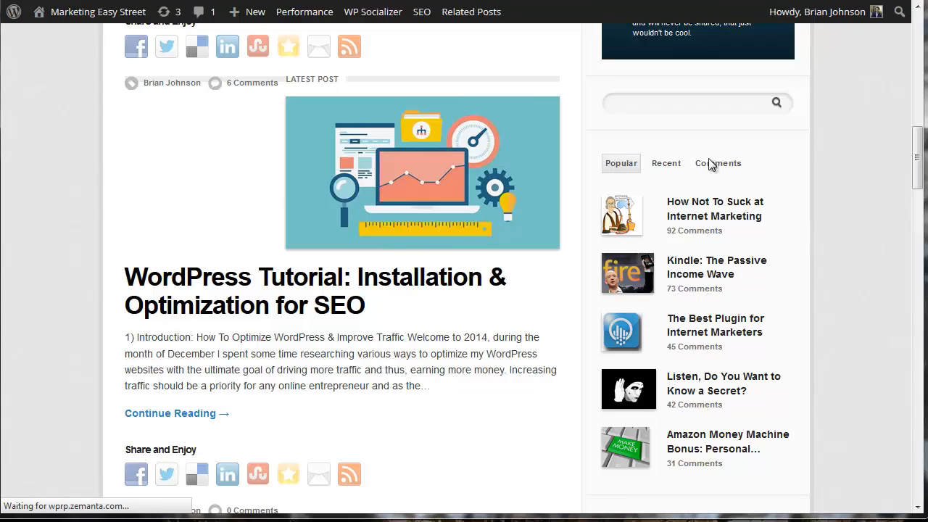
scroll(525, 299, down, 12)
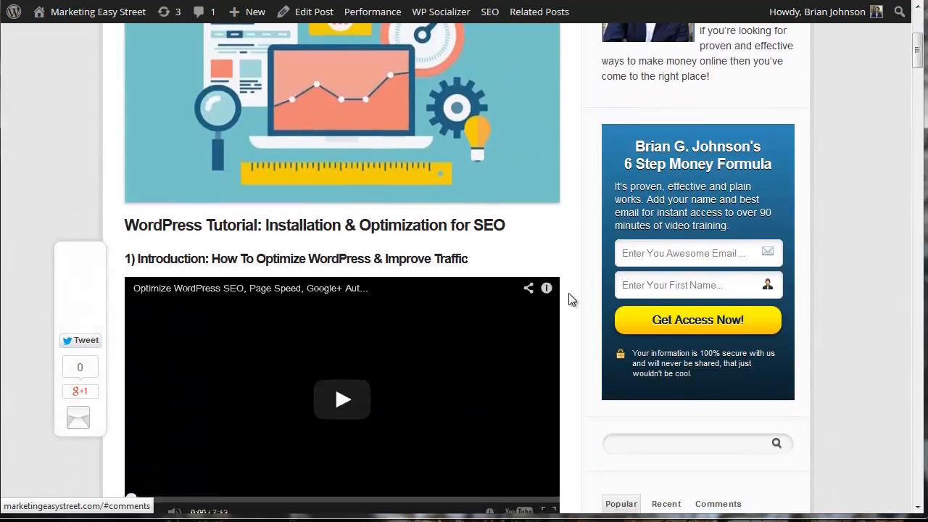
scroll(533, 311, down, 15)
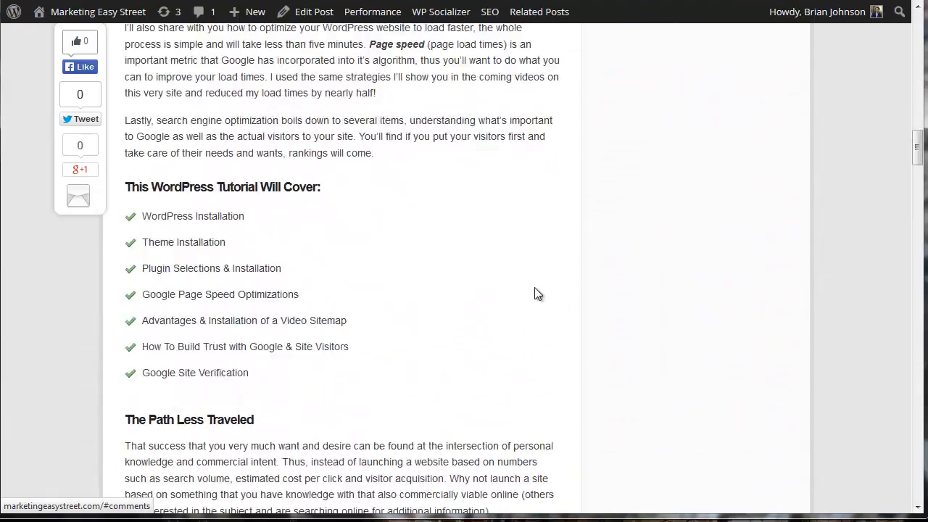
scroll(533, 296, down, 15)
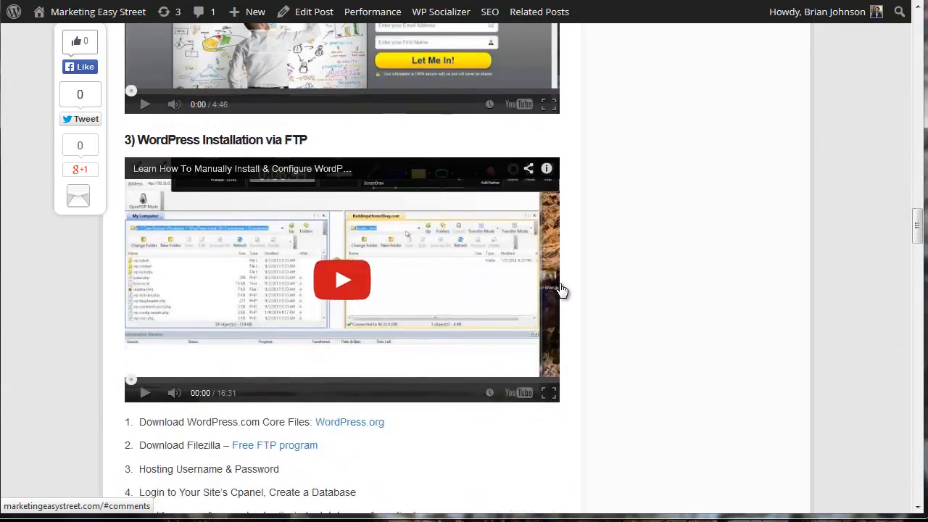
scroll(602, 260, down, 12)
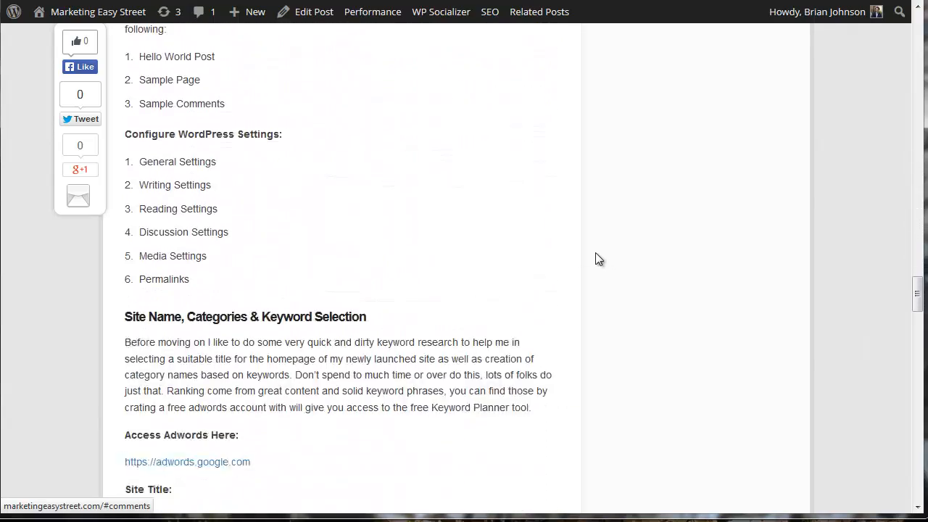
scroll(599, 260, down, 12)
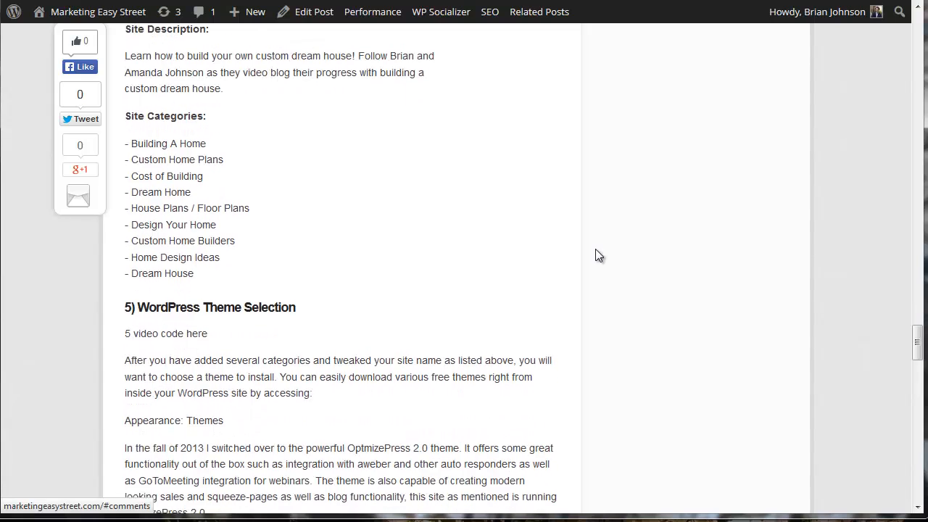
scroll(597, 259, down, 12)
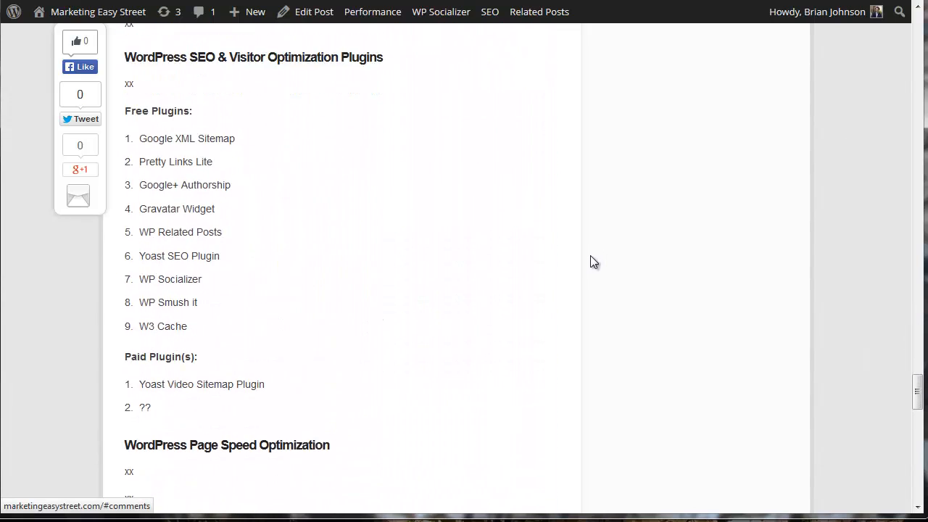
scroll(594, 261, down, 4)
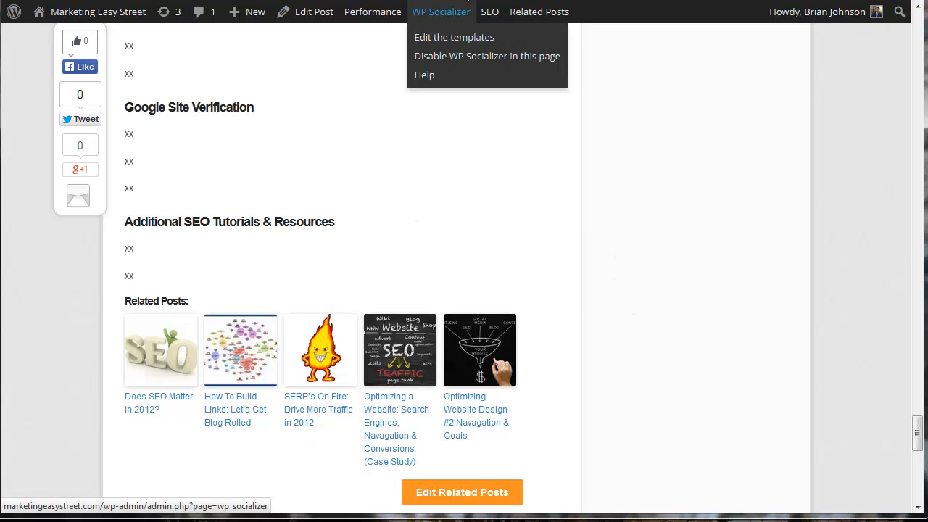
Step: Return to the Modules step of the blog setup and turn on Wordpress Comments in the Comments System
key(ctrl+shift+Tab)
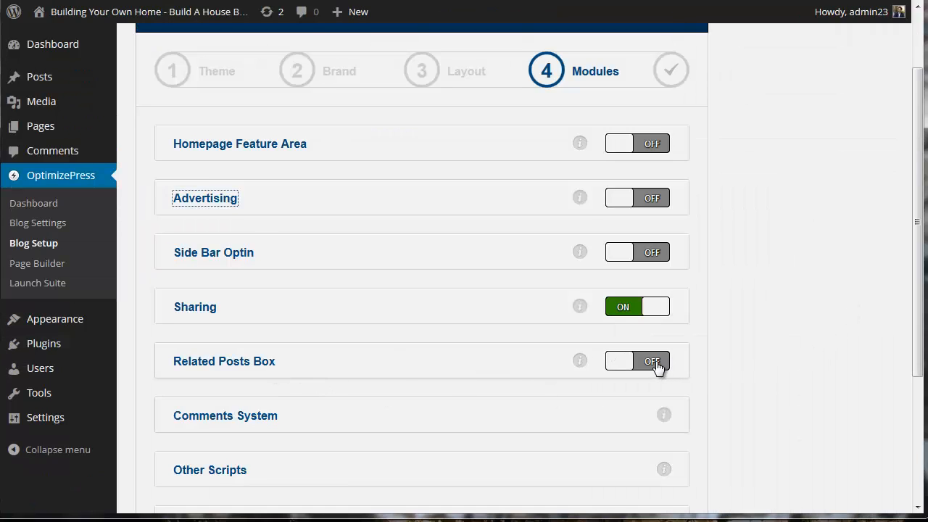
scroll(757, 346, down, 2)
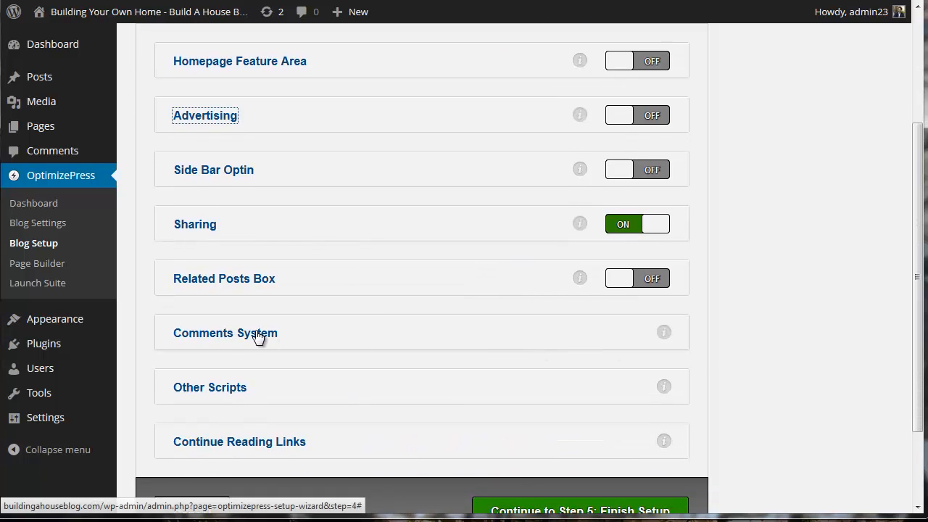
click(240, 341)
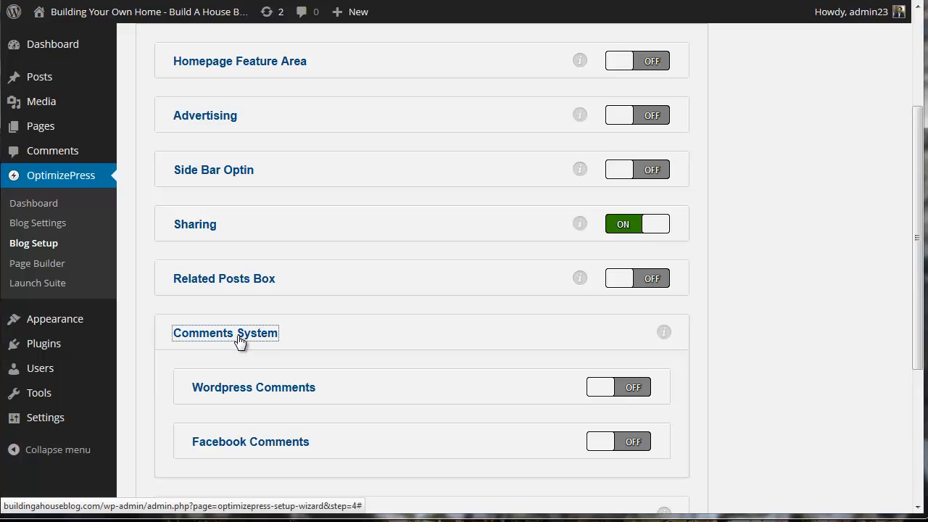
scroll(850, 350, down, 2)
click(635, 309)
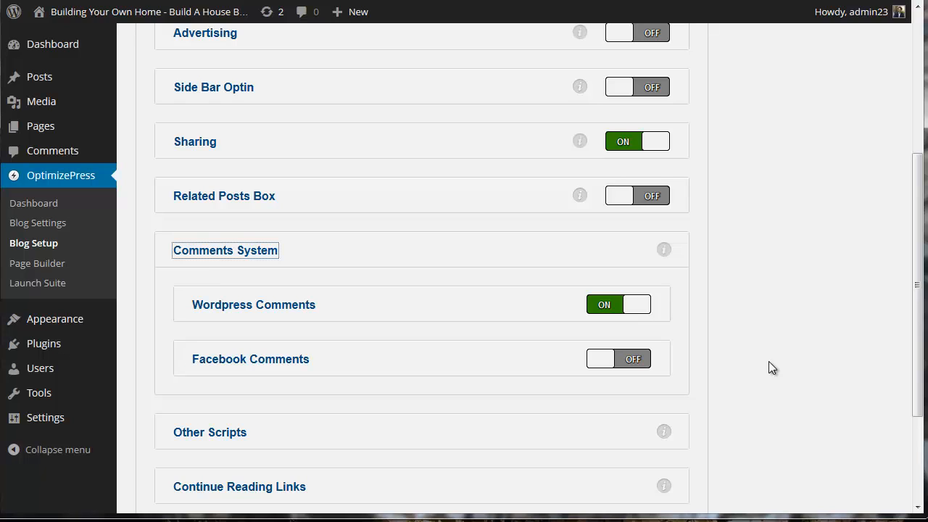
Step: Turn on Facebook Comments and set the section's title to "Facebook Comments"
click(625, 370)
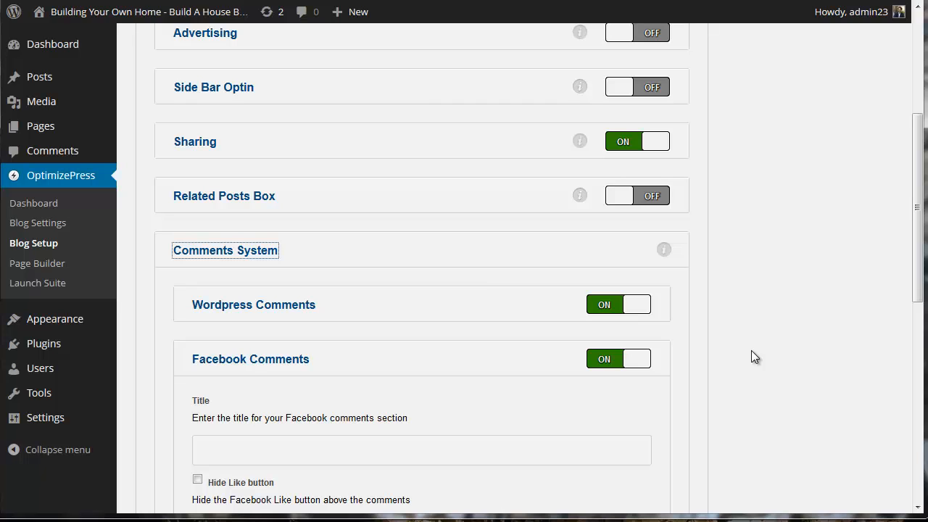
scroll(754, 153, down, 2)
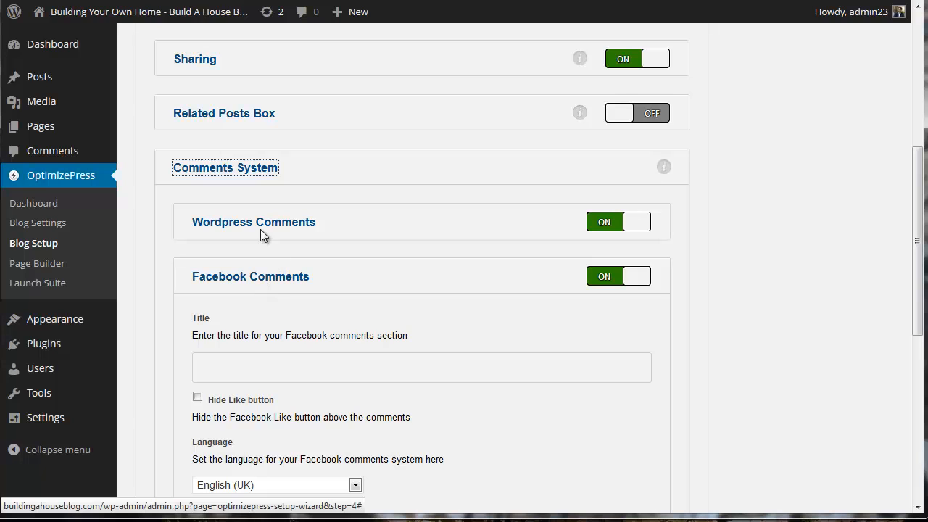
scroll(433, 277, down, 1)
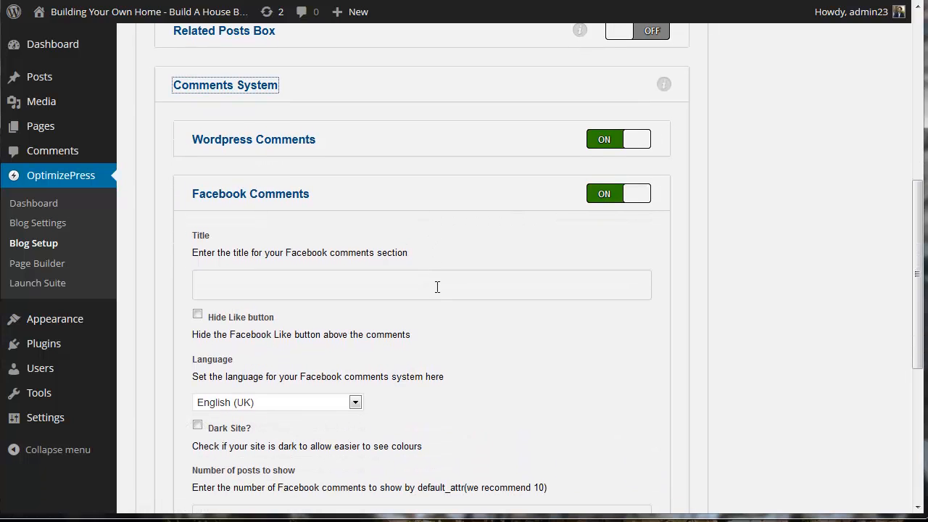
click(332, 288)
text(Facebook Comments)
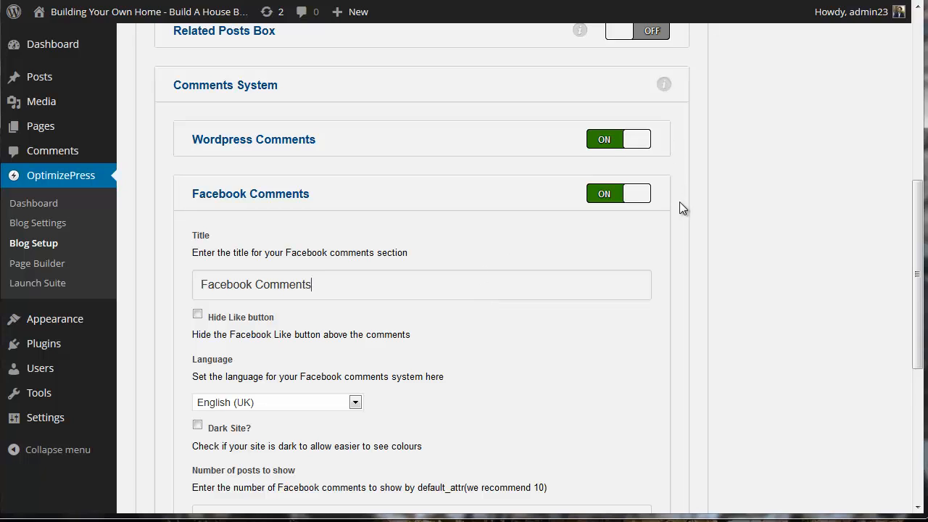
Step: Set the Facebook Comments module to hide the Like button above the comments
scroll(680, 207, down, 2)
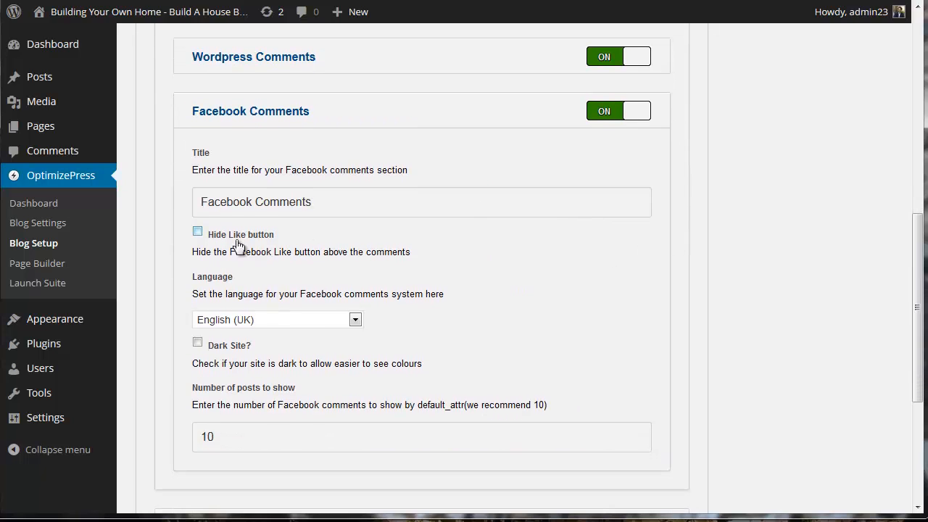
click(197, 232)
click(198, 232)
scroll(406, 252, down, 2)
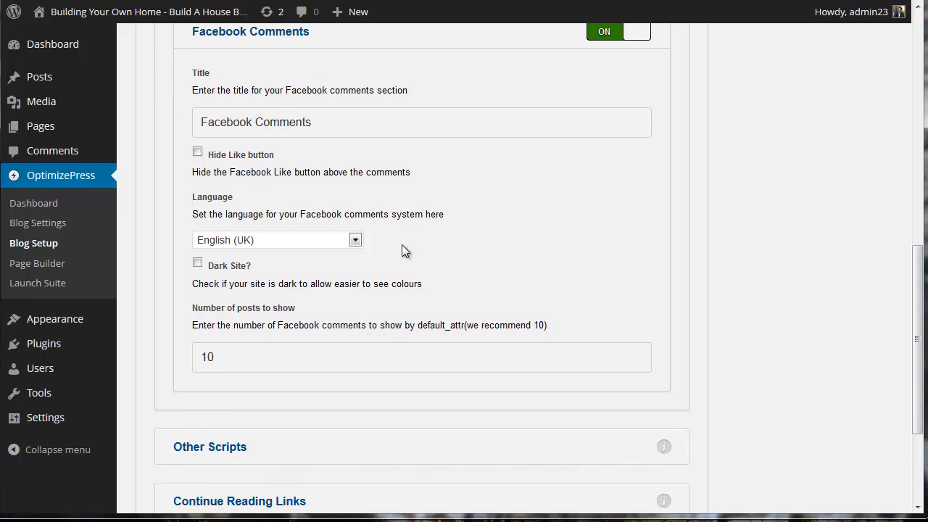
click(198, 151)
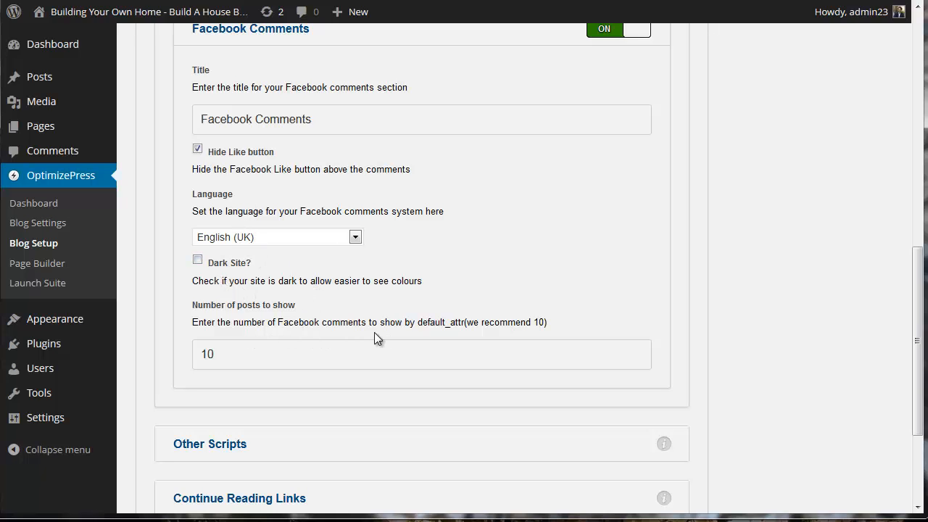
Step: Finish the blog setup wizard and continue to the Blog Settings
scroll(460, 239, down, 3)
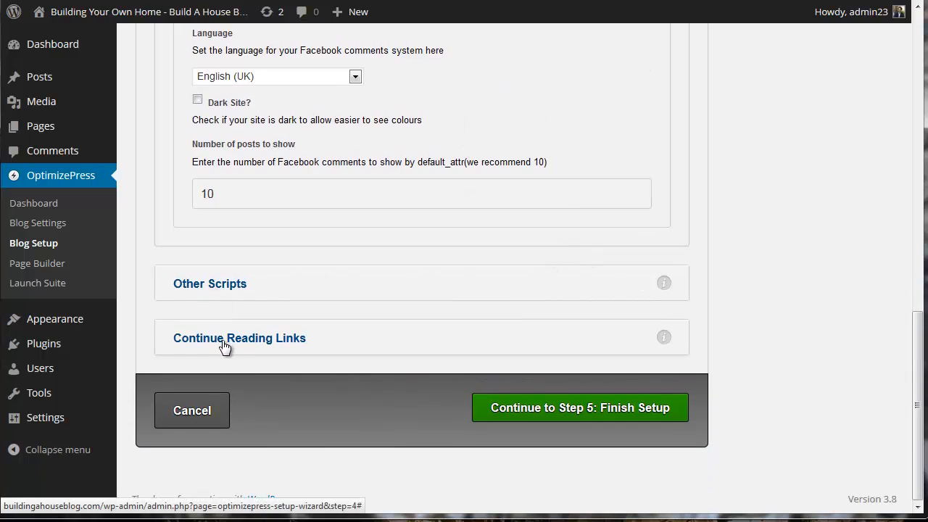
click(622, 413)
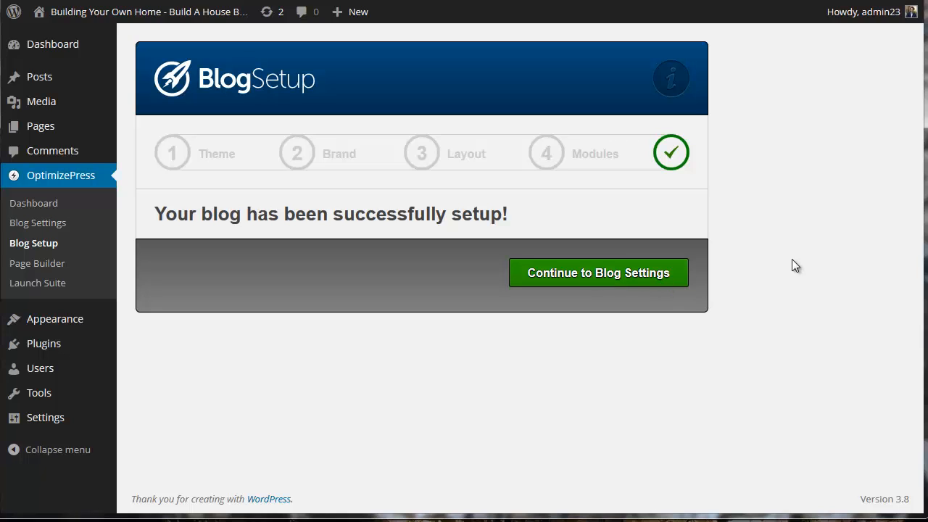
click(644, 277)
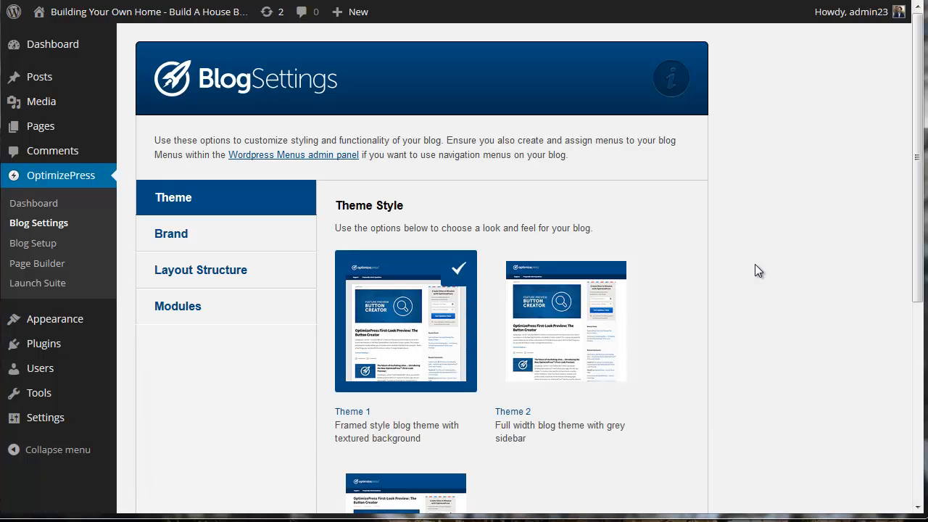
Step: Review the Theme Style choices in the Blog Settings and visit the site's front end
scroll(703, 276, down, 3)
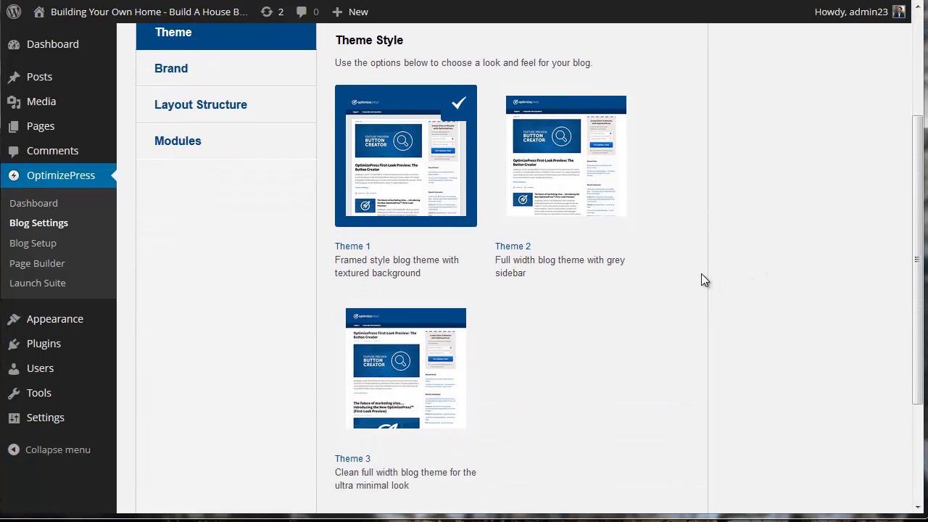
scroll(245, 178, up, 2)
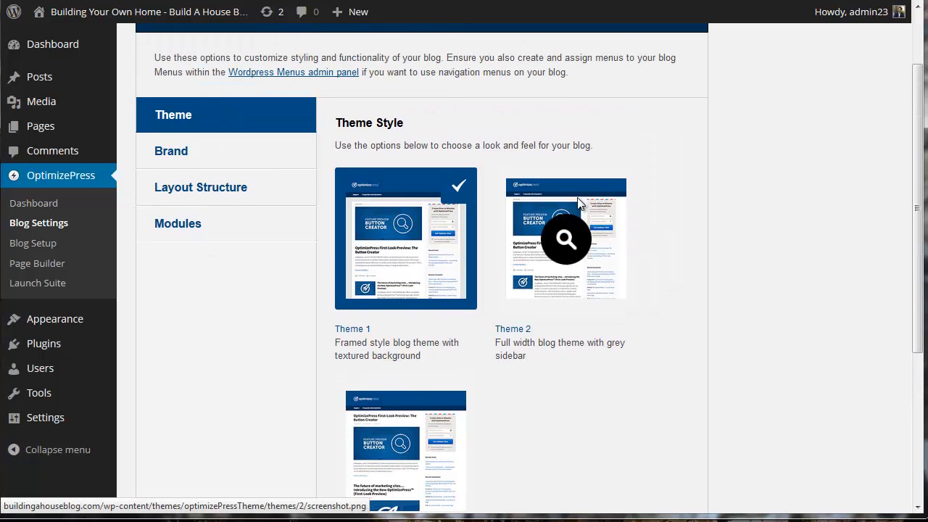
scroll(719, 294, down, 3)
scroll(718, 289, up, 5)
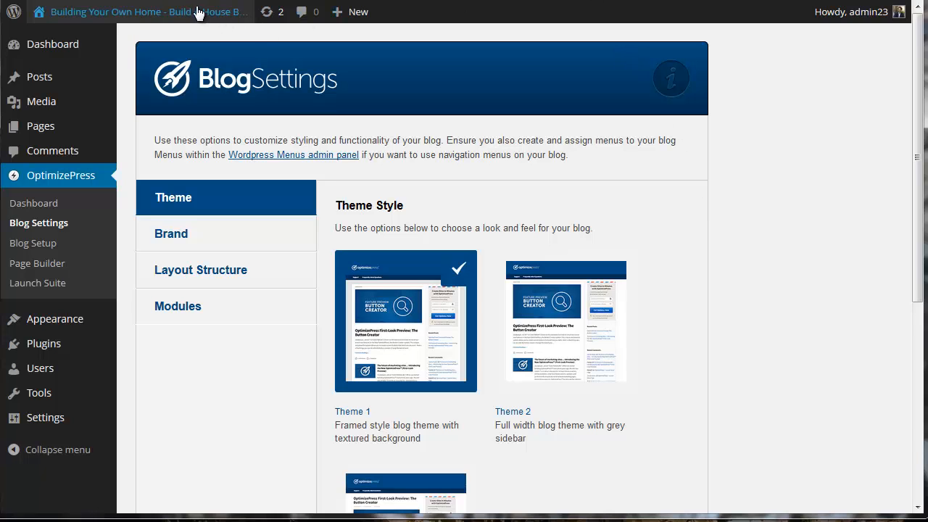
right_click(165, 22)
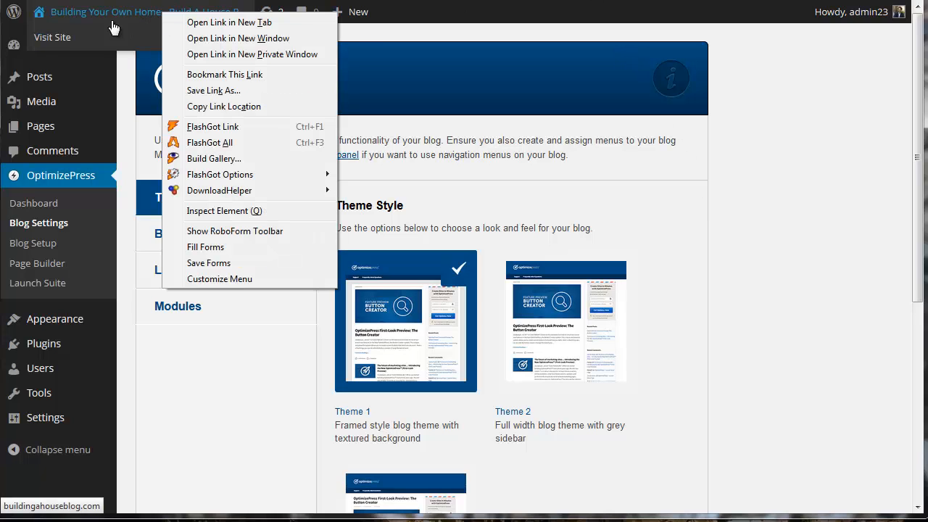
click(52, 38)
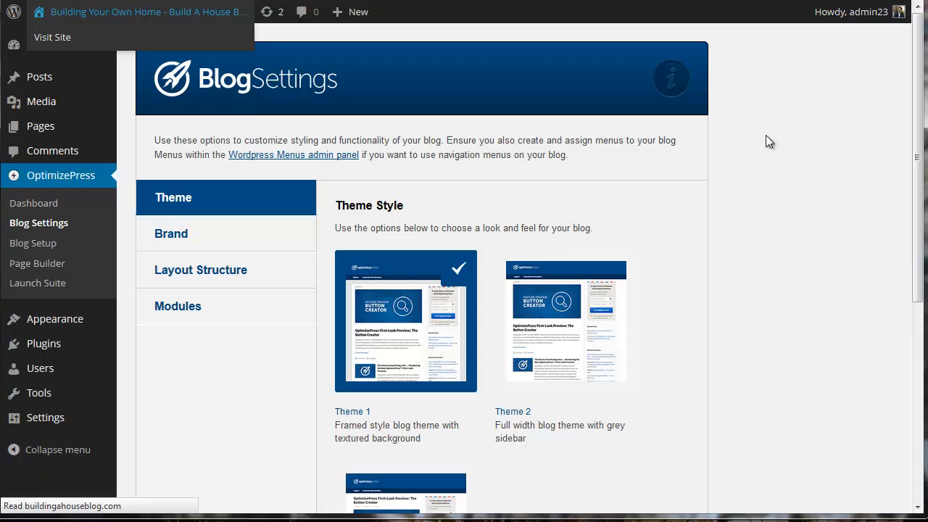